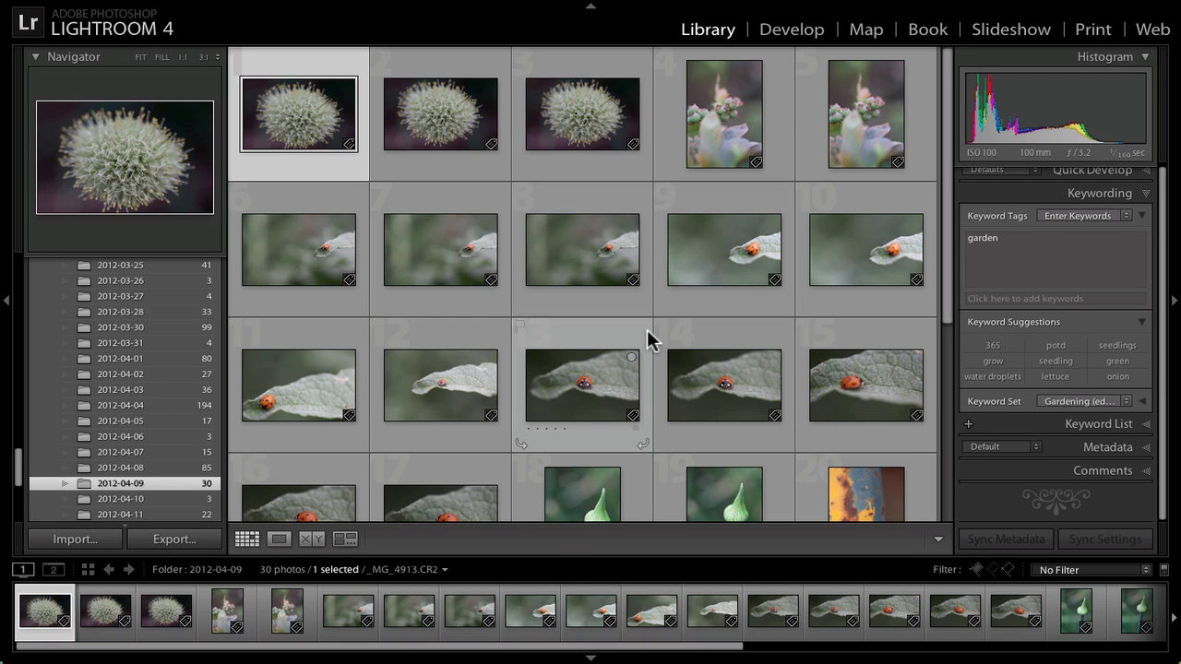
# - Check the Library shortcut list, then open the first allium photo large and flag it as a pick
pyautogui.press('super+slash')
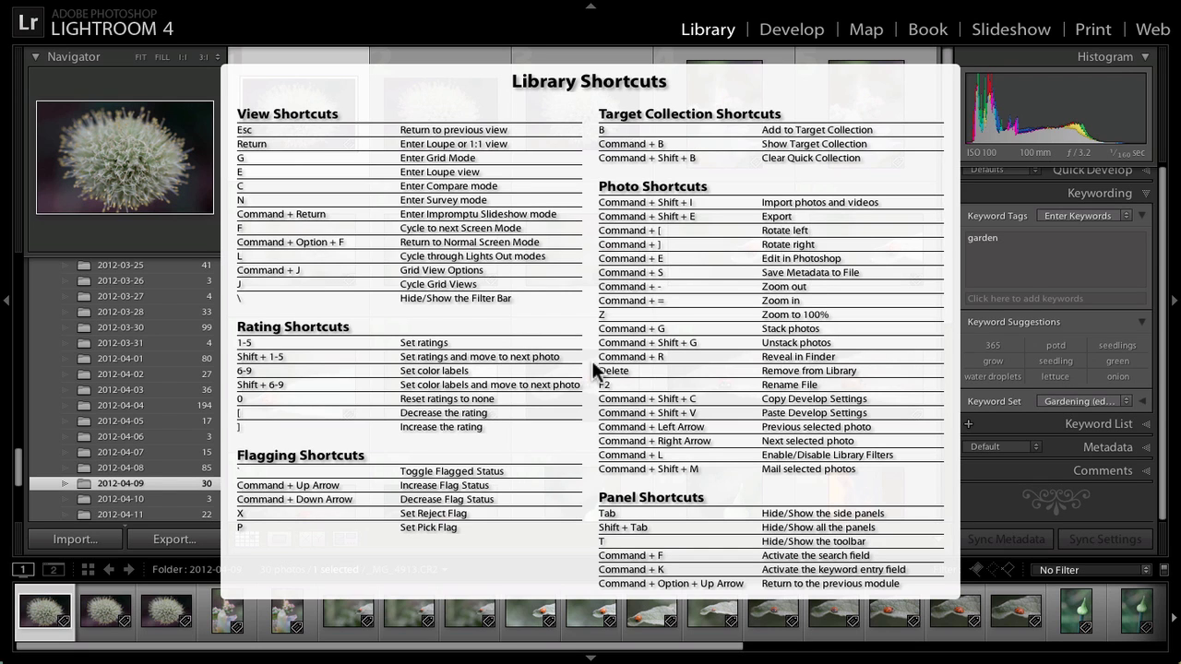
pyautogui.click(592, 360)
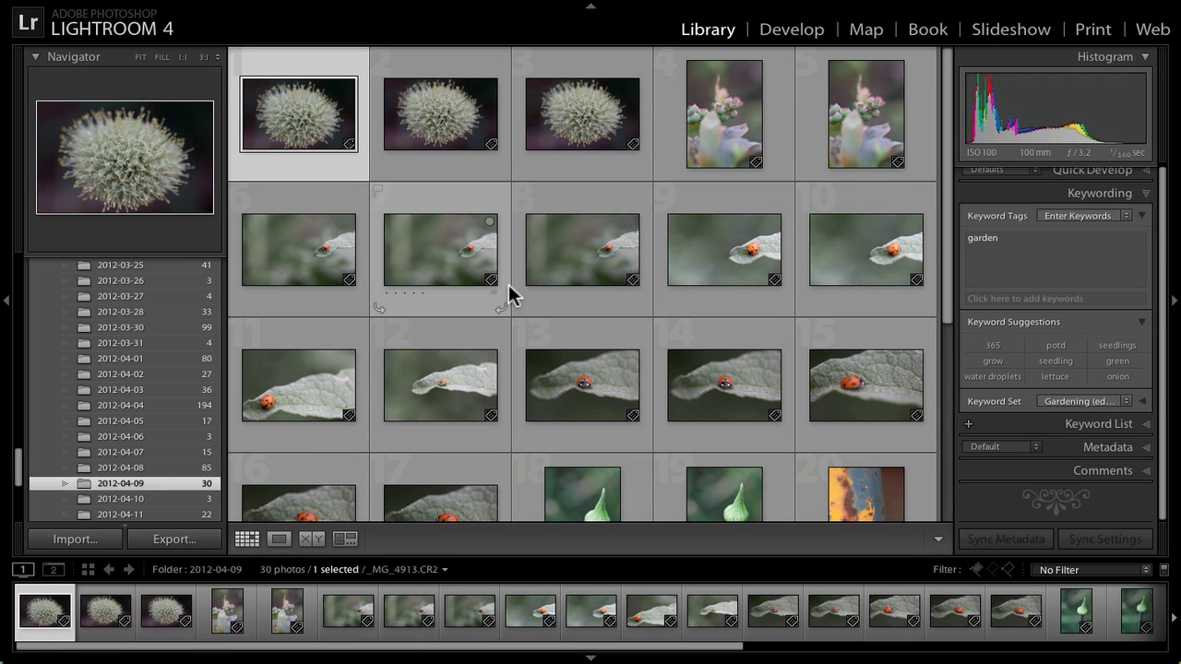
pyautogui.doubleClick(305, 119)
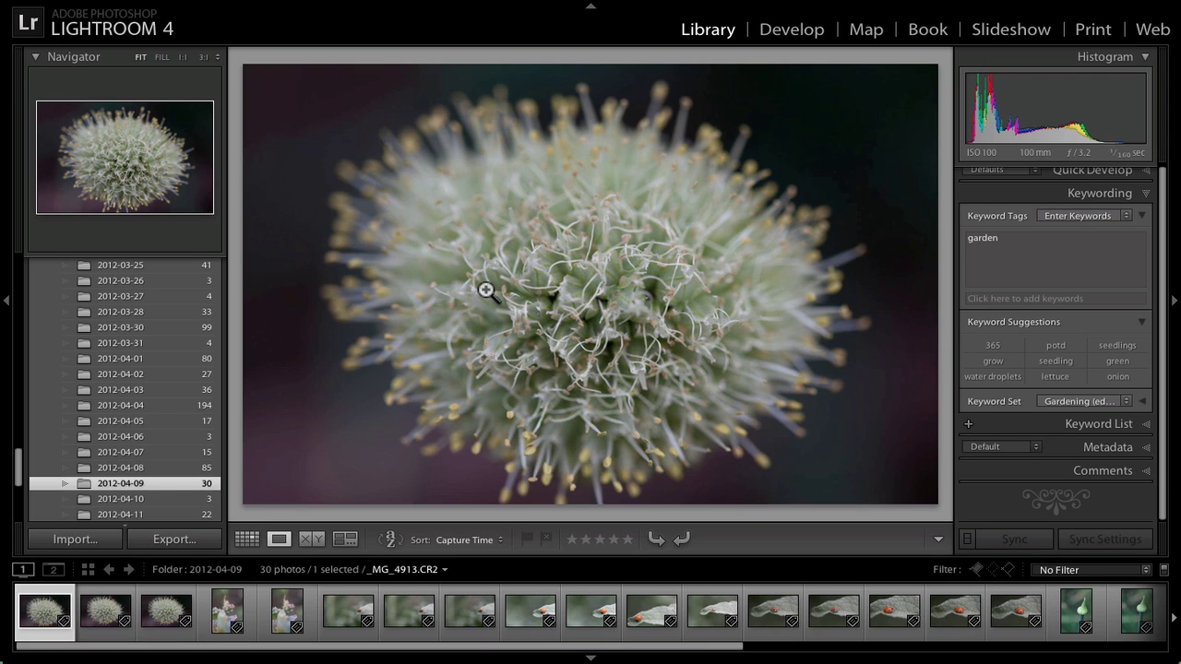
pyautogui.press('p')
# - Advance to the ladybug shots and reject photos 9 and 10
pyautogui.press('Right')
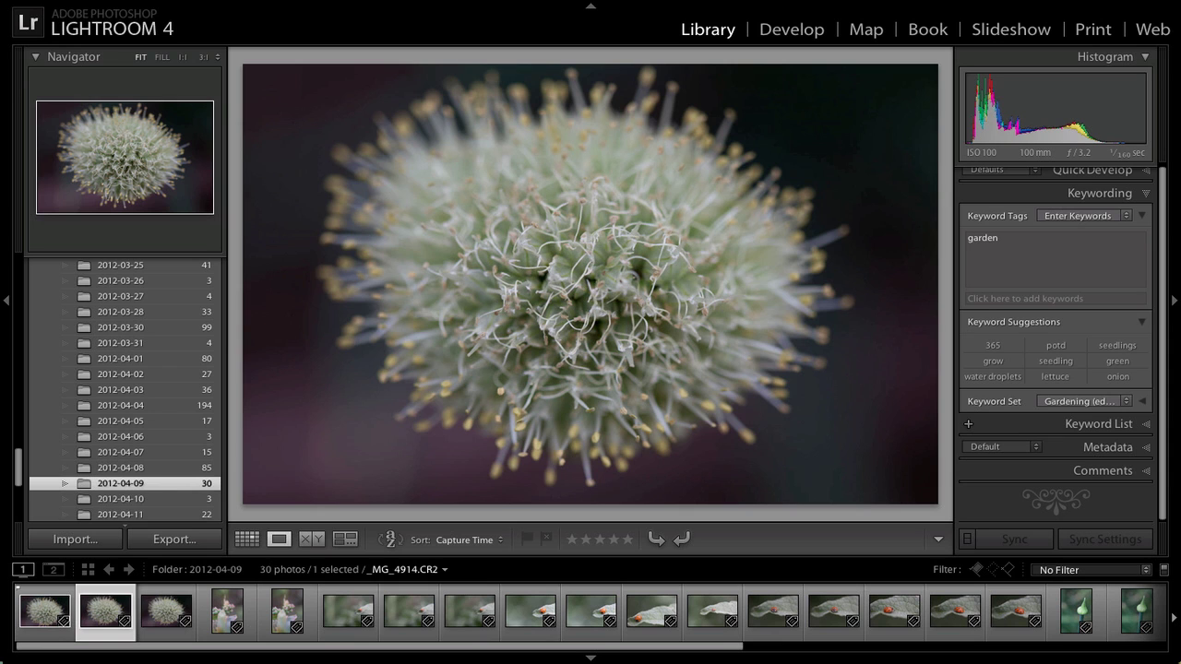
pyautogui.press('Right')
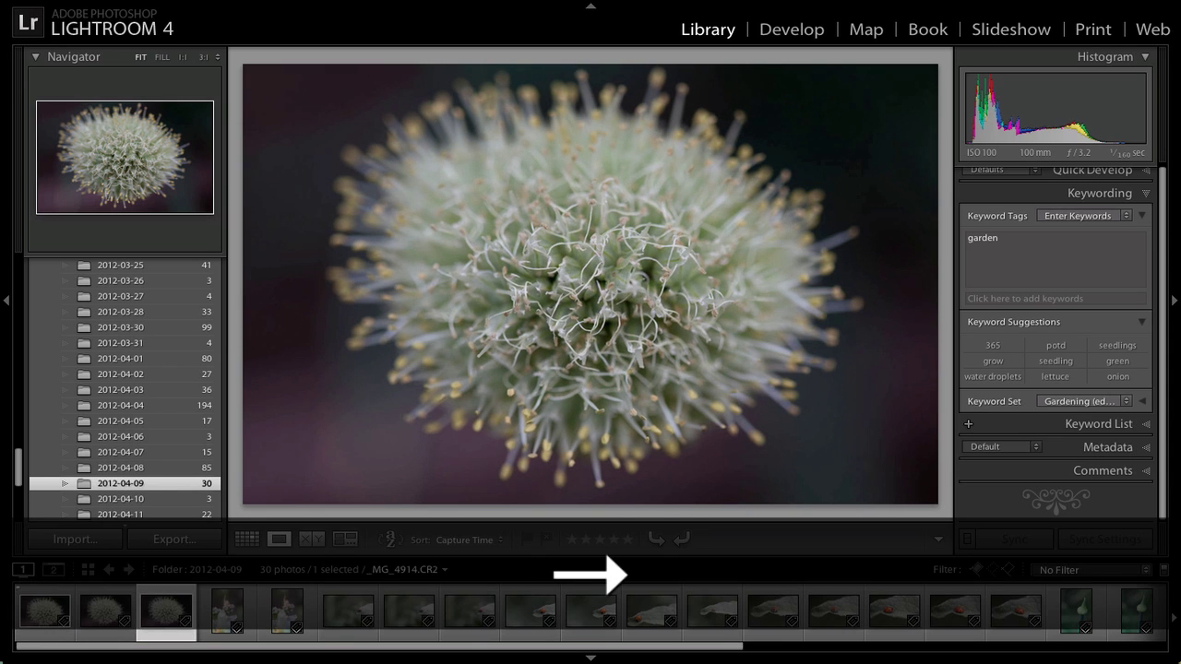
pyautogui.press('Right')
pyautogui.press('Right')
pyautogui.press('Right')
pyautogui.press('Right')
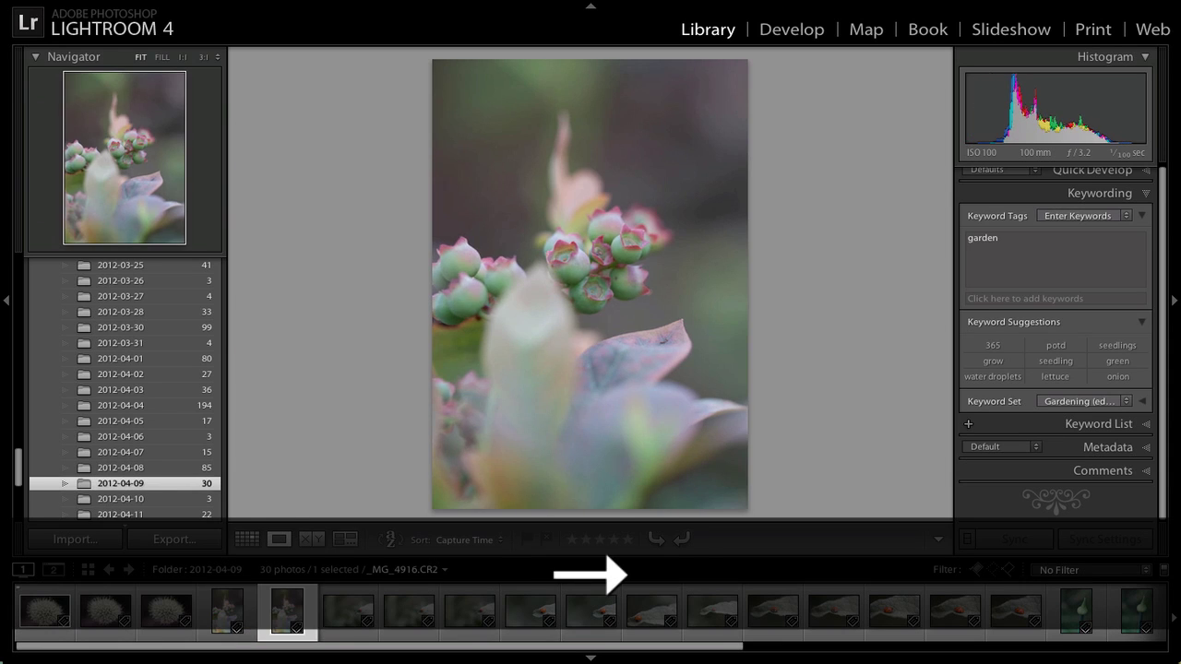
pyautogui.press('Right')
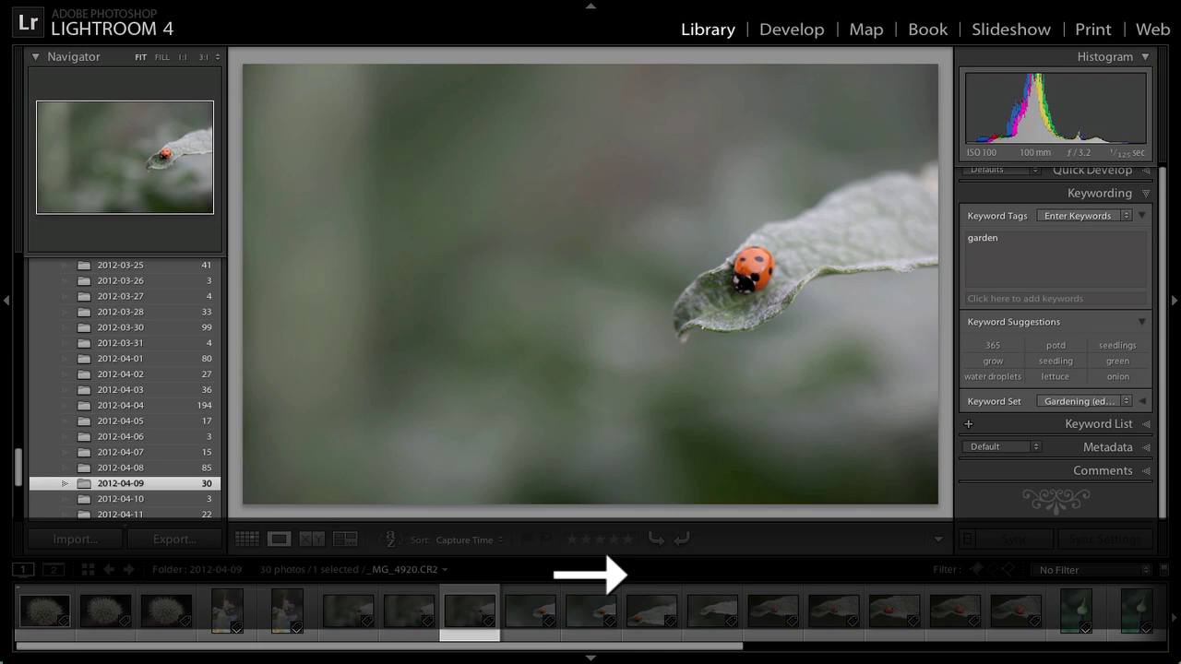
pyautogui.press('Right')
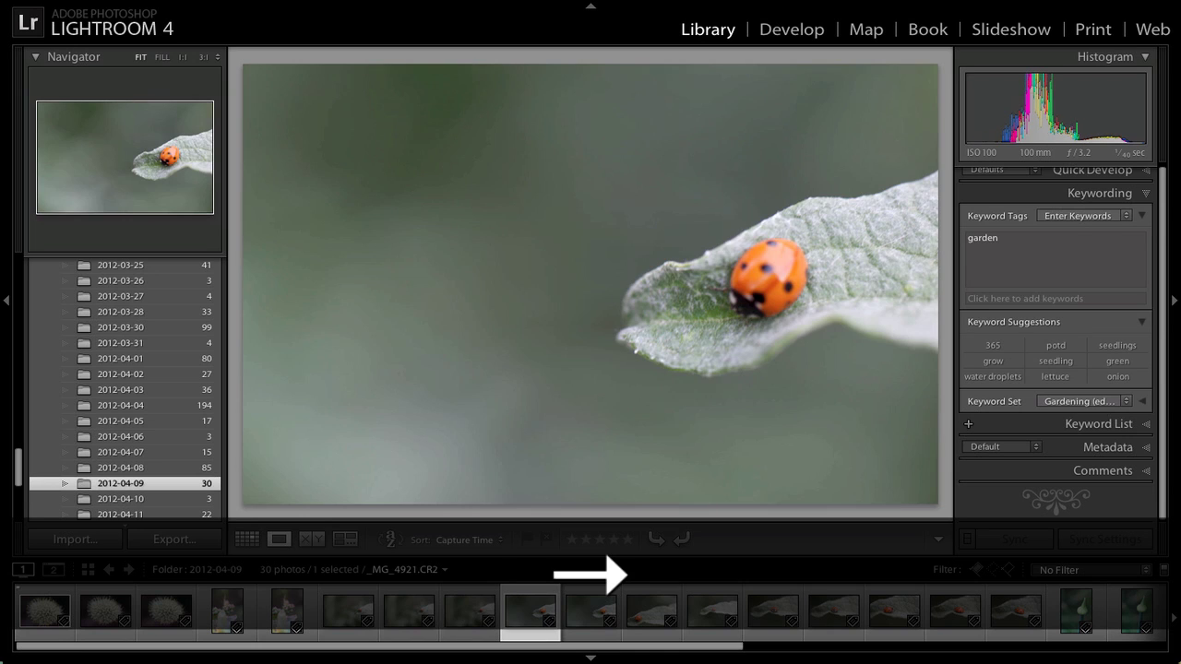
pyautogui.press('x')
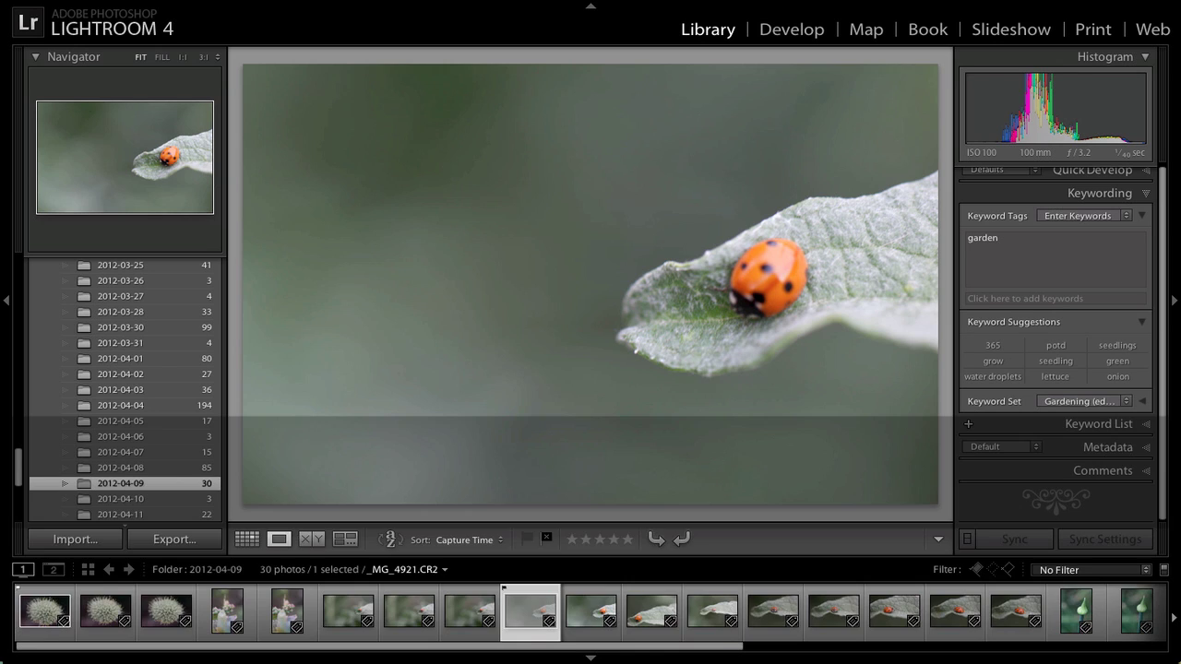
pyautogui.press('x')
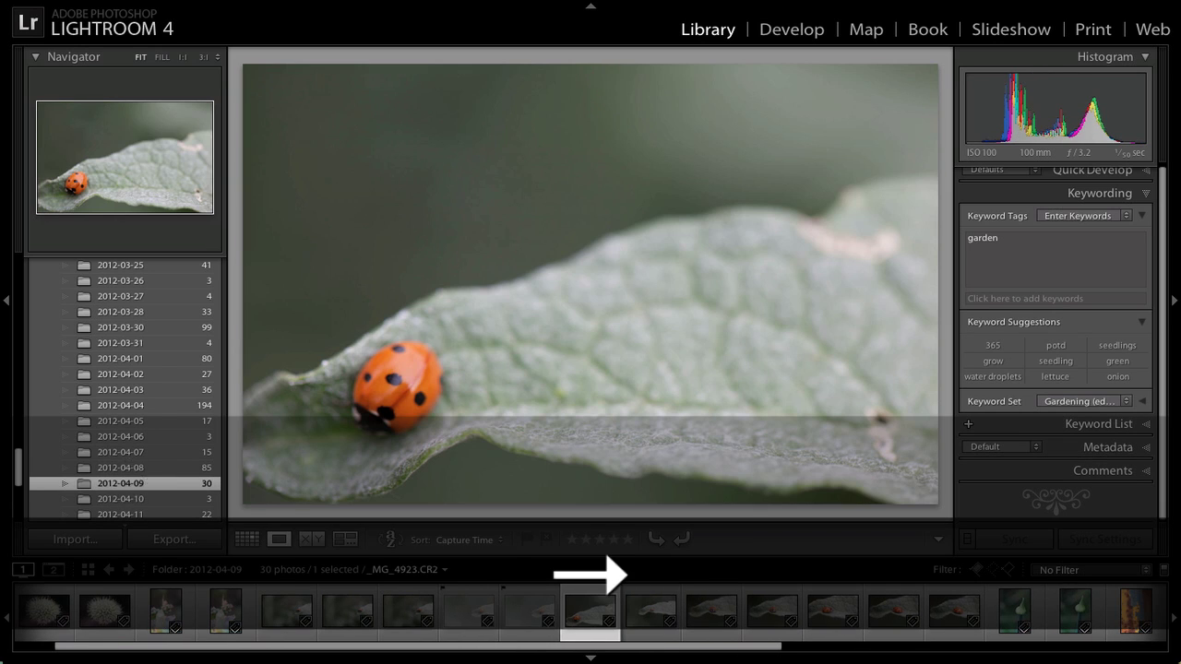
# - Step back and forth through the following ladybug photos to recheck them
pyautogui.press('Right')
pyautogui.press('Right')
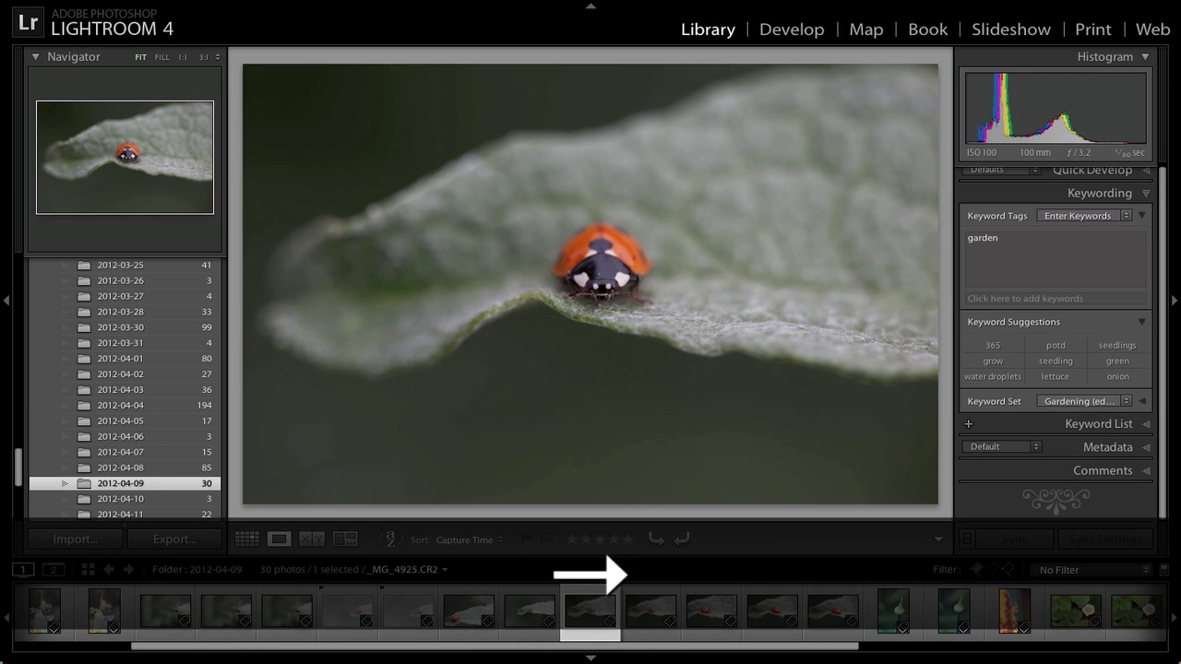
pyautogui.press('Right')
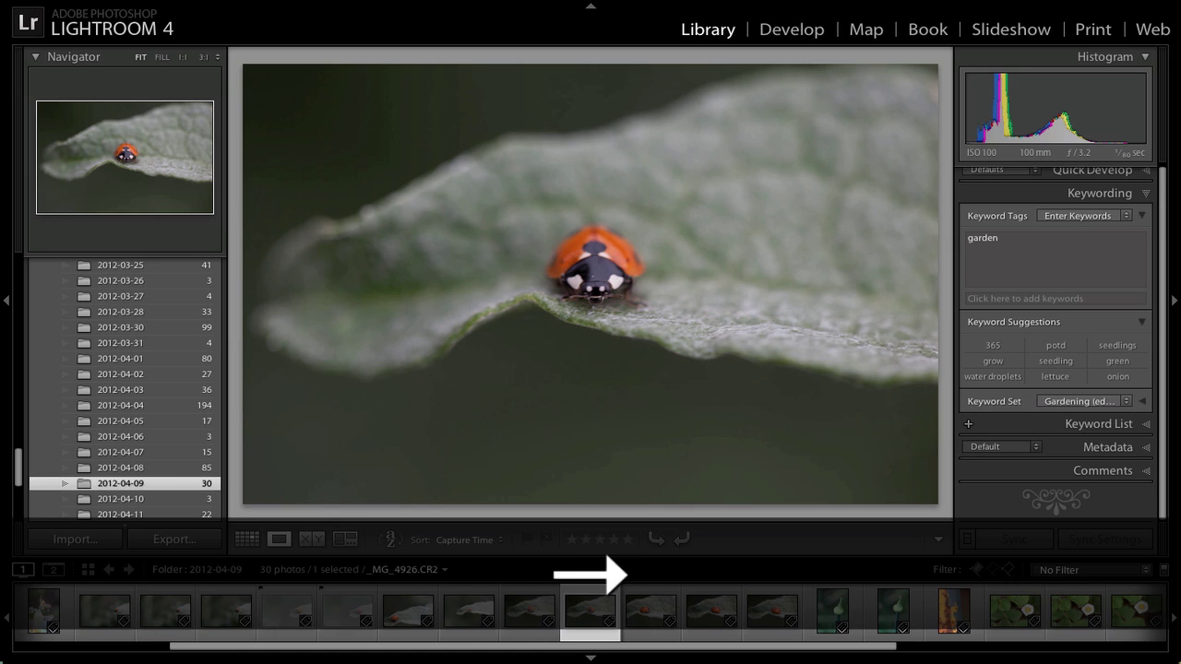
pyautogui.press('Left')
pyautogui.press('Right')
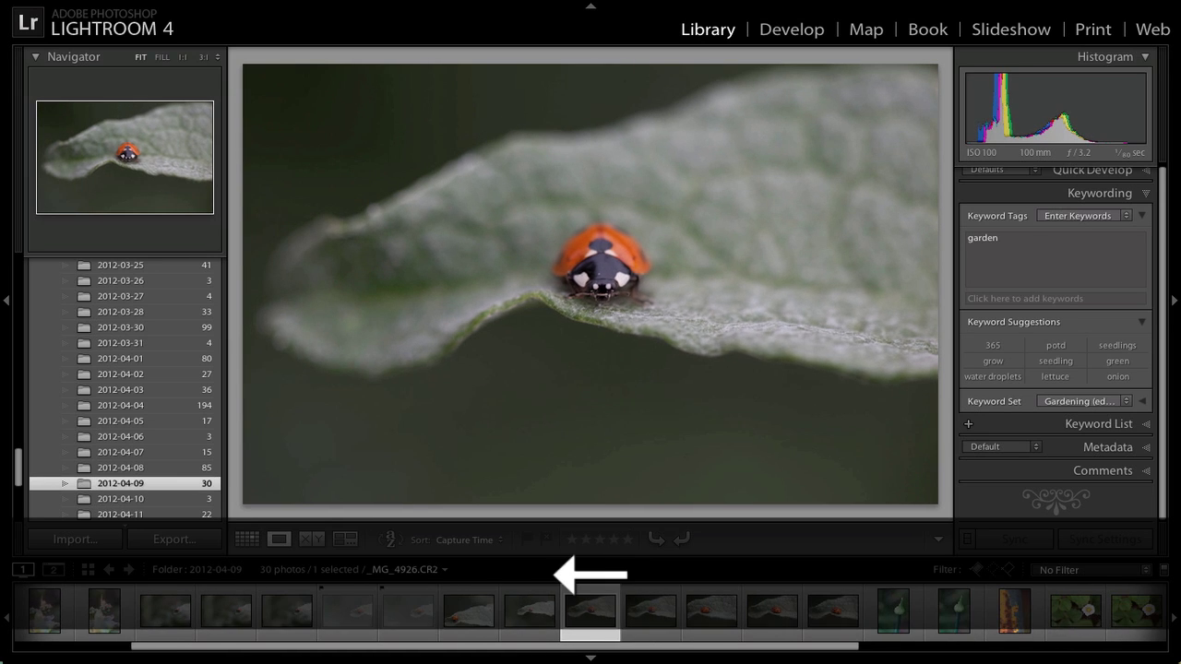
pyautogui.press('Right')
pyautogui.press('Left')
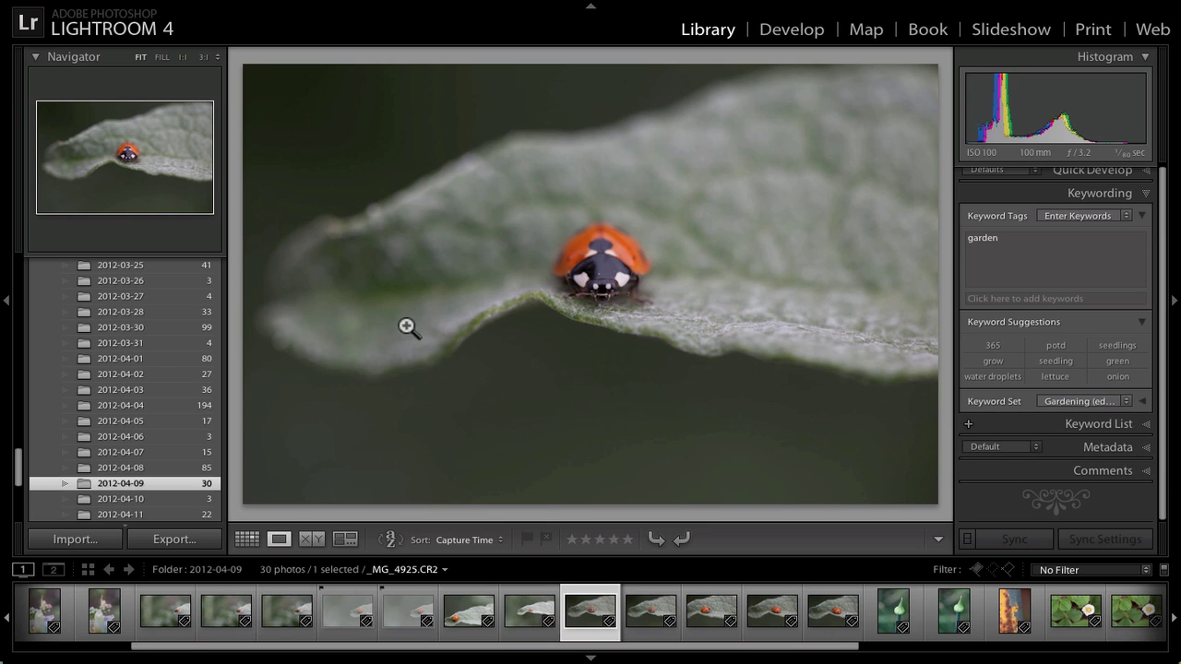
# - Compare the two adjacent ladybug shots side by side, zoomed in, and flag the left one as a pick
pyautogui.keyDown('shift'); pyautogui.click(651, 609); pyautogui.keyUp('shift')
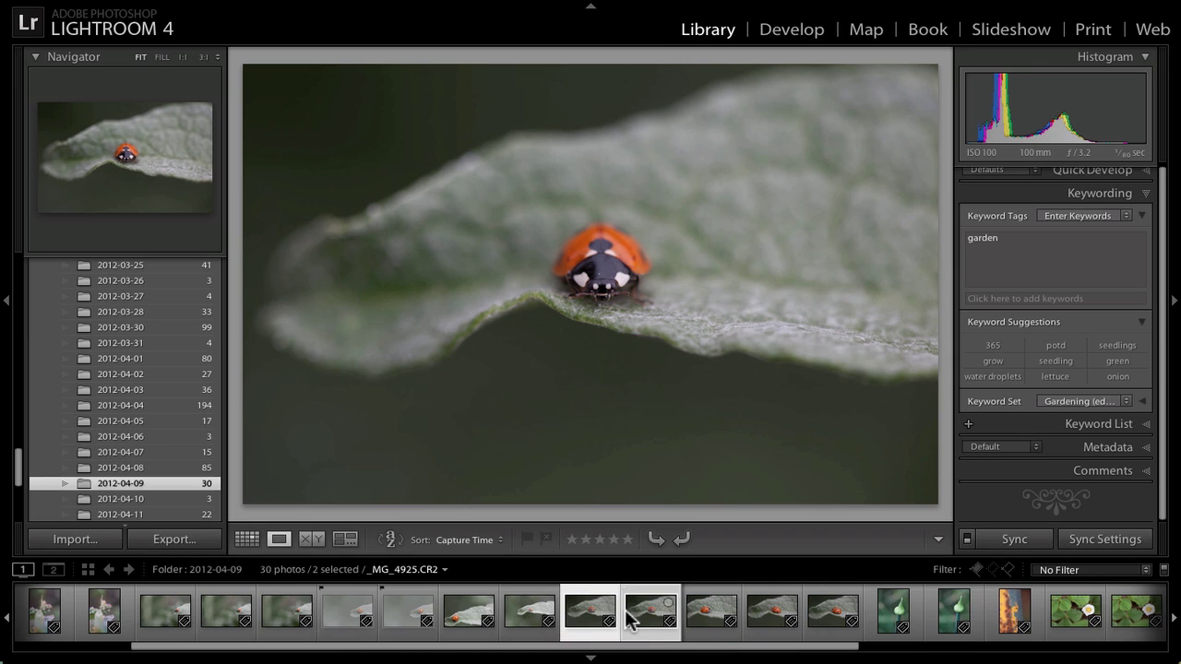
pyautogui.press('c')
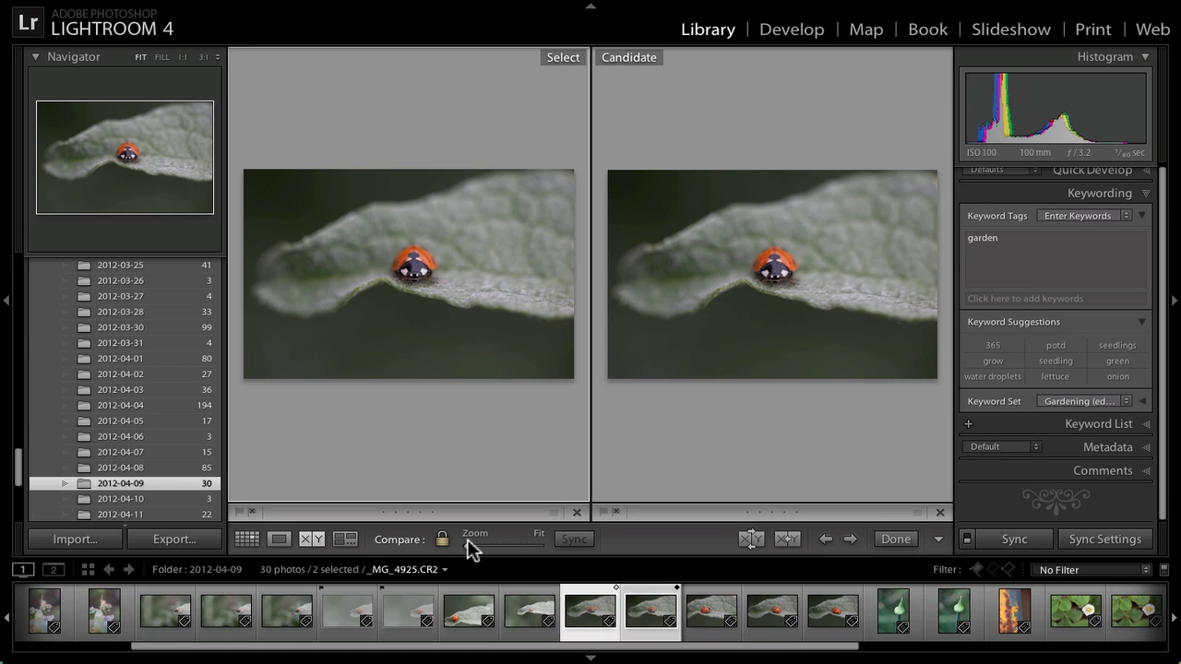
pyautogui.moveTo(467, 544); pyautogui.dragTo(506, 544)
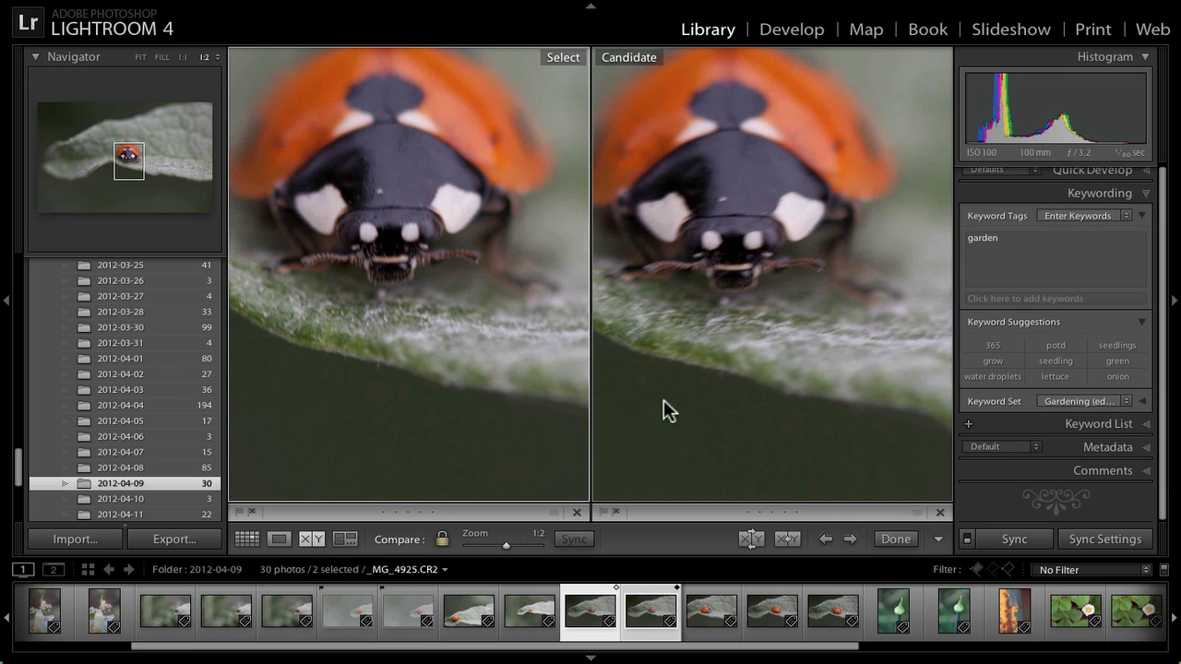
pyautogui.click(238, 510)
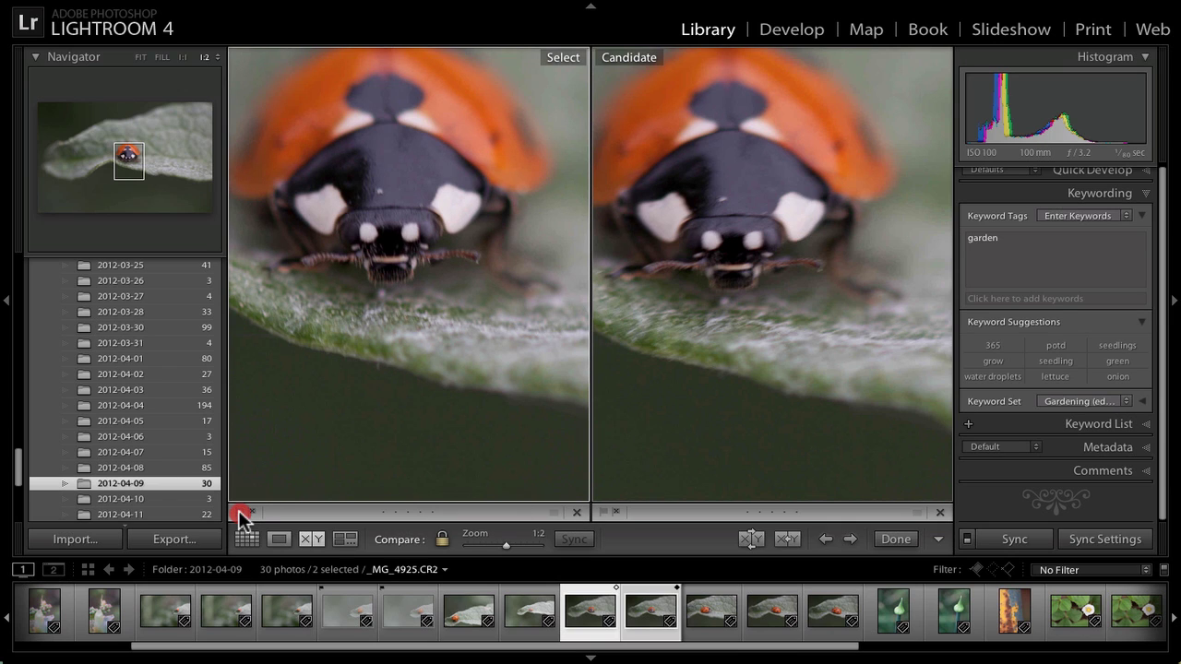
# - Inspect the chosen ladybug photo alone at fit and close zoom, then return to the grid
pyautogui.doubleClick(411, 381)
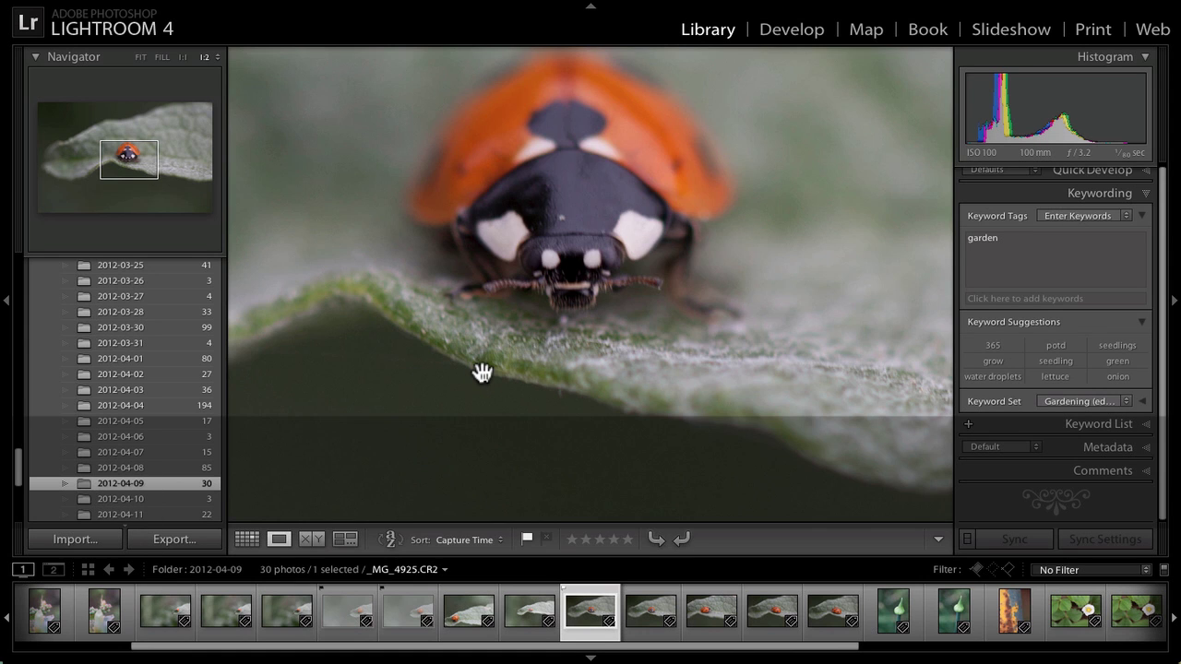
pyautogui.click(482, 373)
pyautogui.click(481, 376)
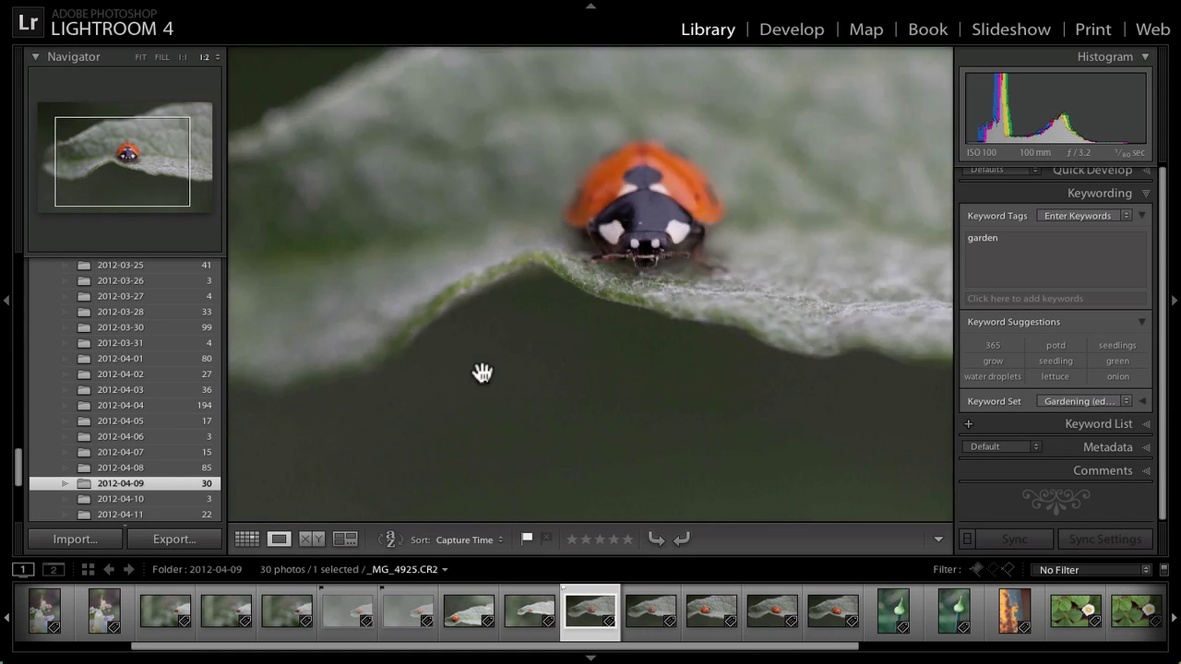
pyautogui.doubleClick(504, 366)
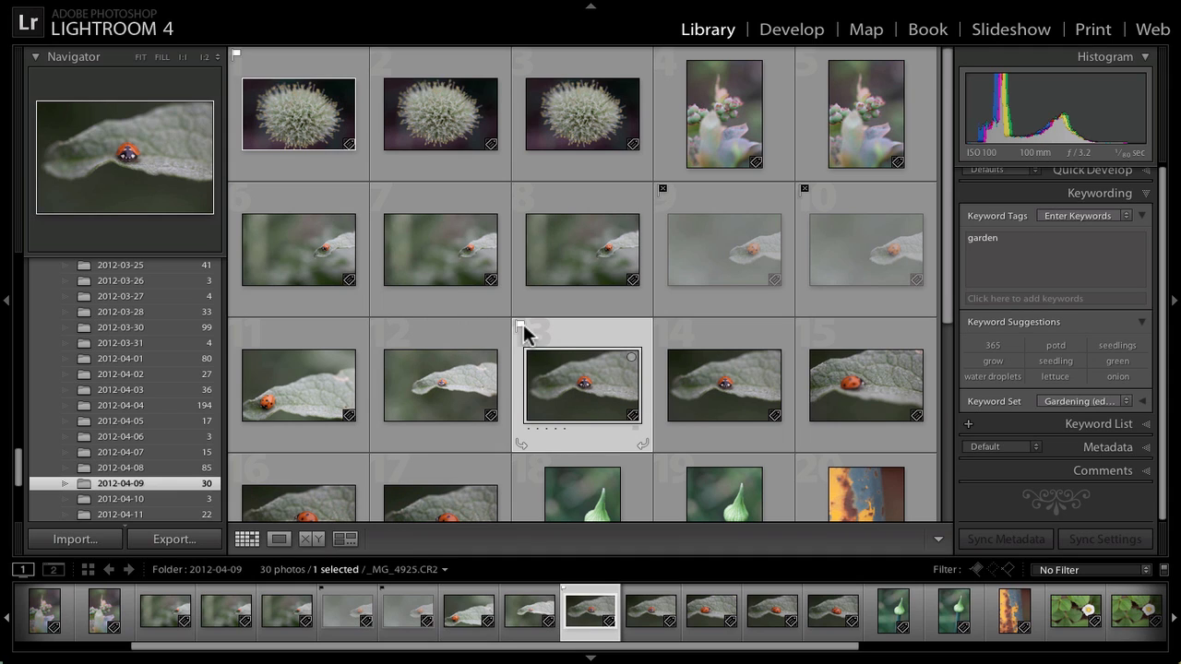
# - Flag photo 13 as a pick, then inspect photo 15 at close and full zoom
pyautogui.click(521, 327)
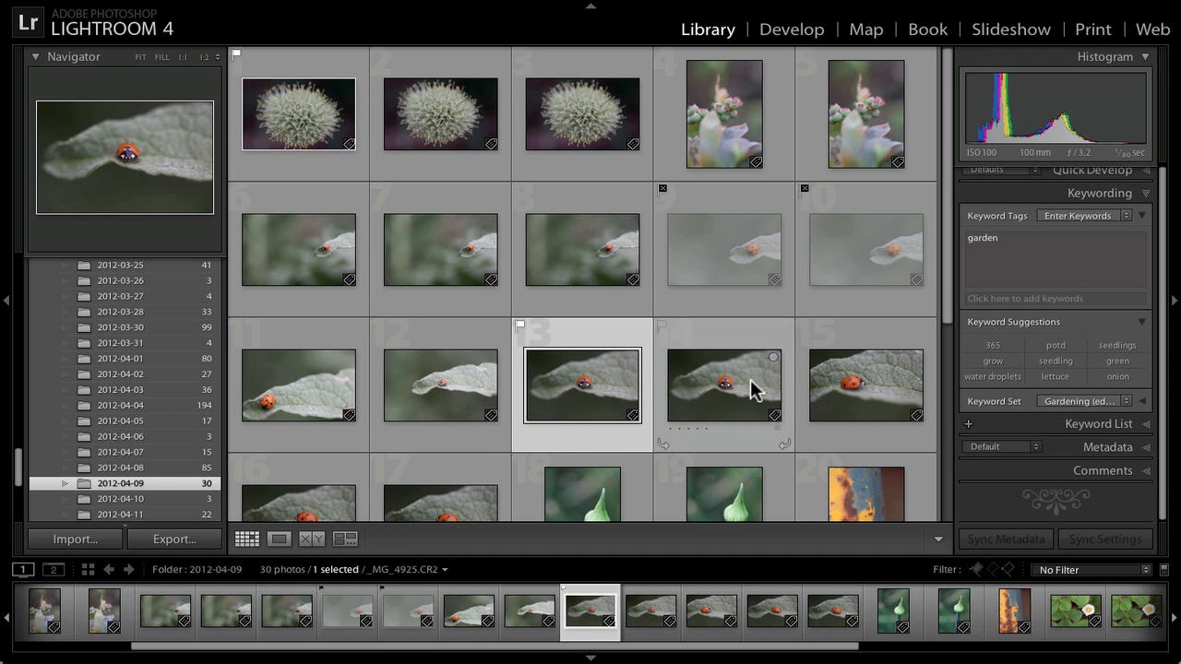
pyautogui.doubleClick(873, 396)
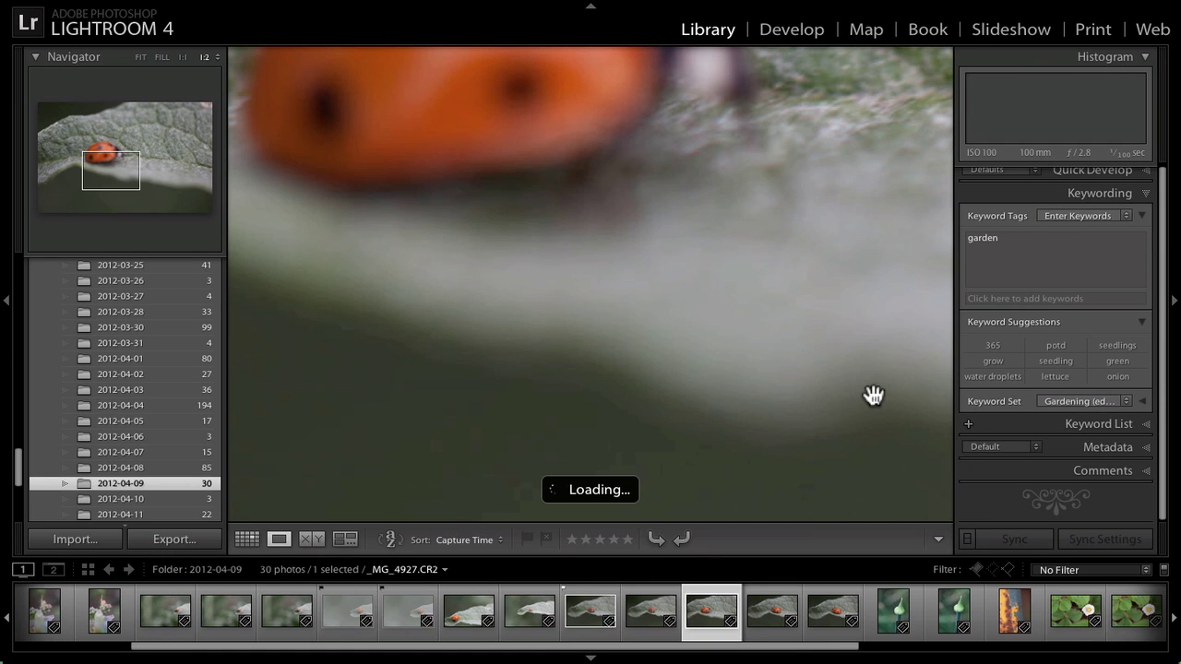
pyautogui.click(835, 376)
pyautogui.click(838, 376)
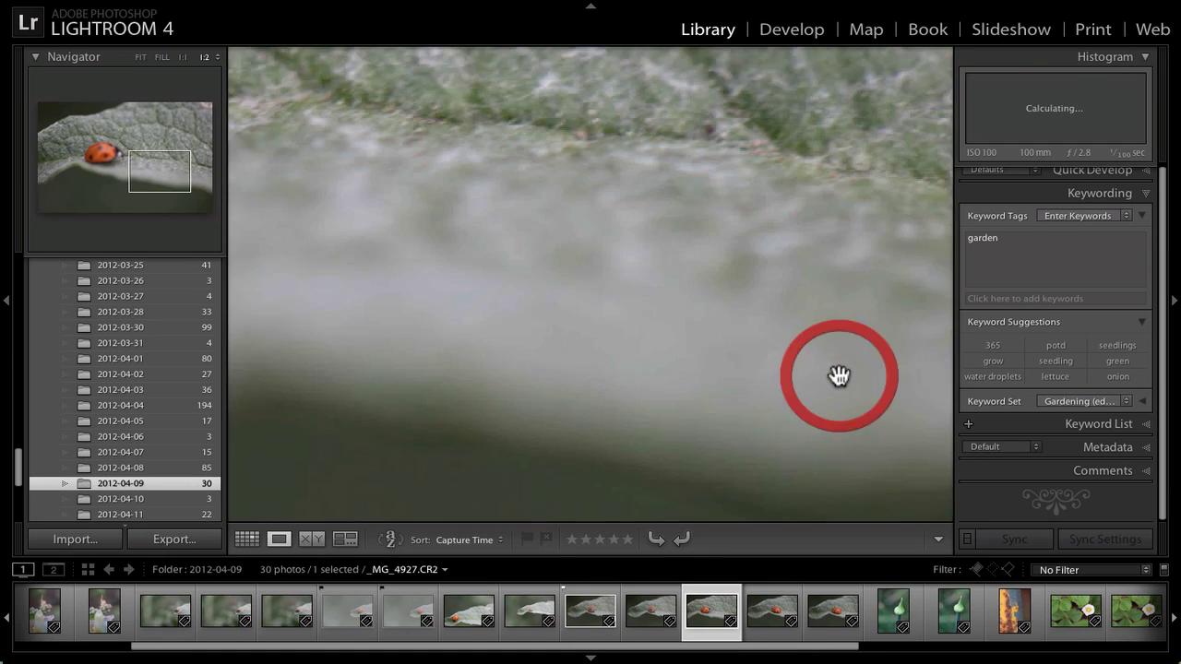
pyautogui.click(836, 373)
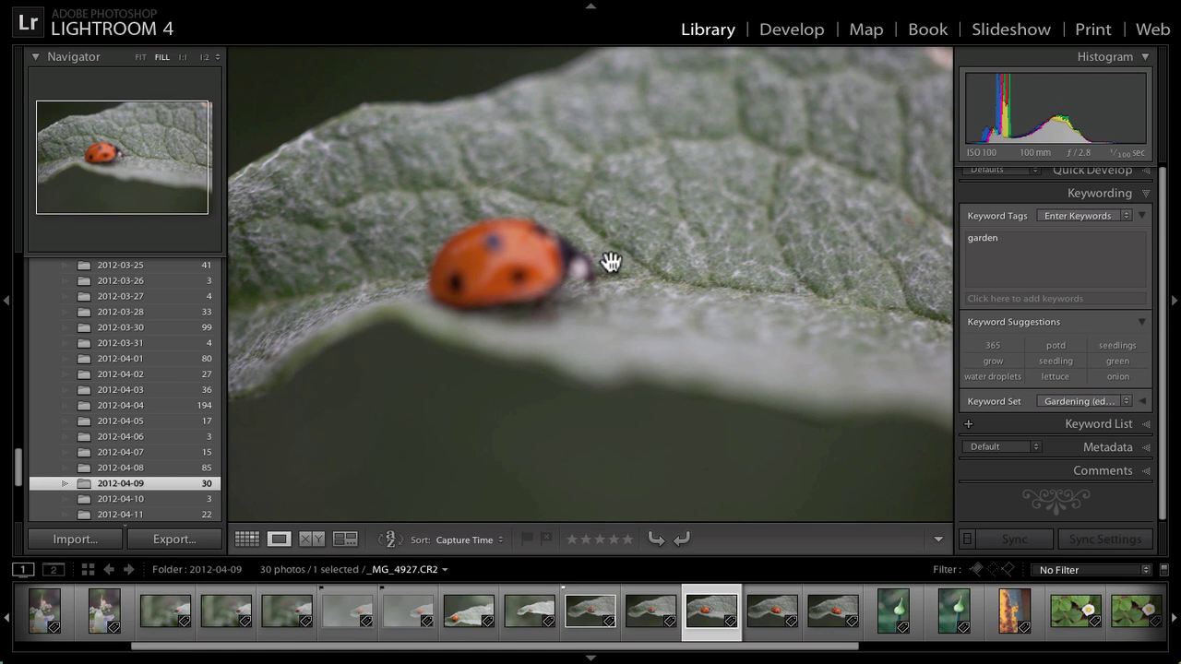
pyautogui.click(279, 541)
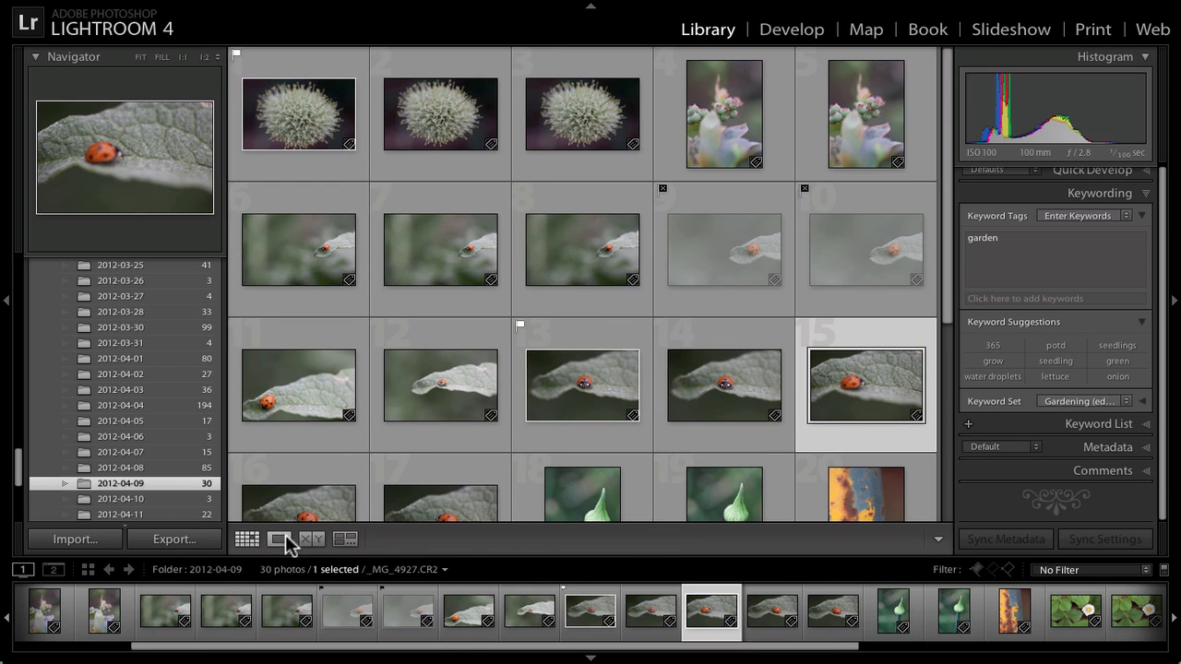
# - Reopen photo 15 at 1:2 zoom, then Fit, and finally open it full-size from the grid
pyautogui.doubleClick(847, 381)
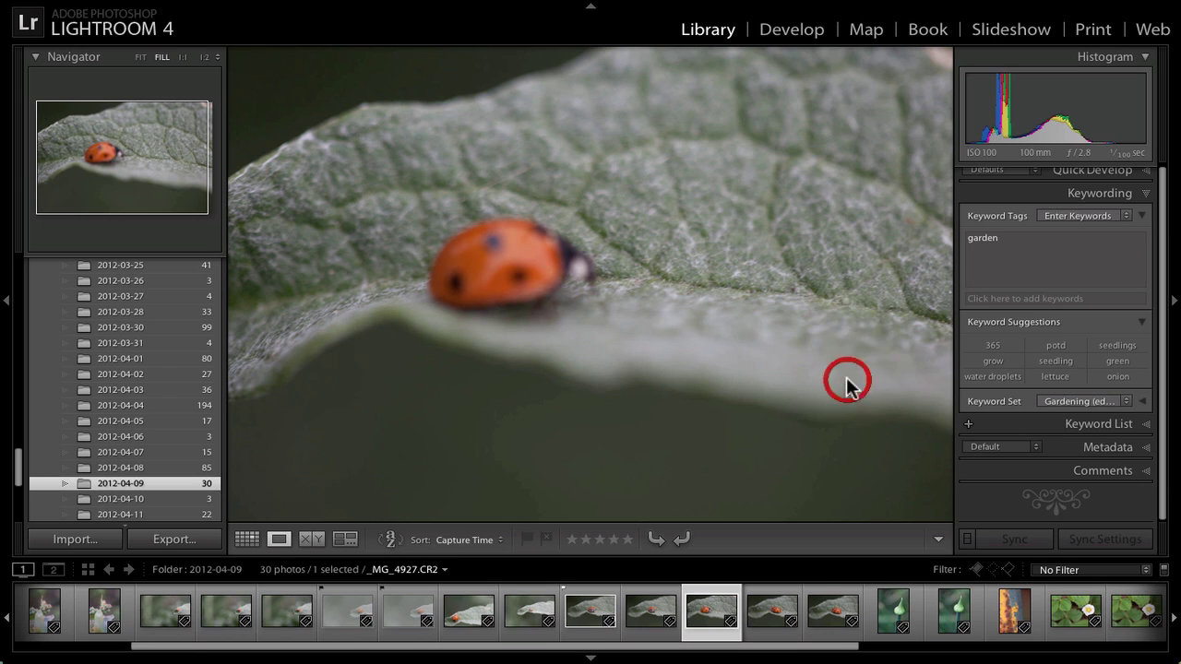
pyautogui.click(215, 56)
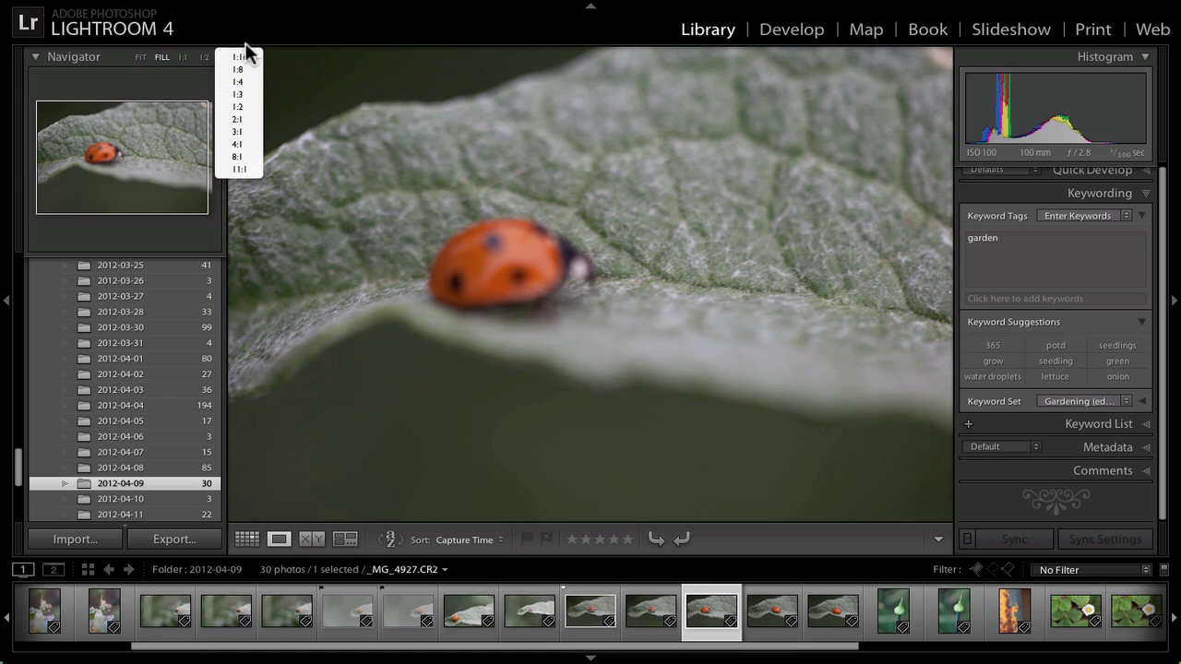
pyautogui.click(250, 108)
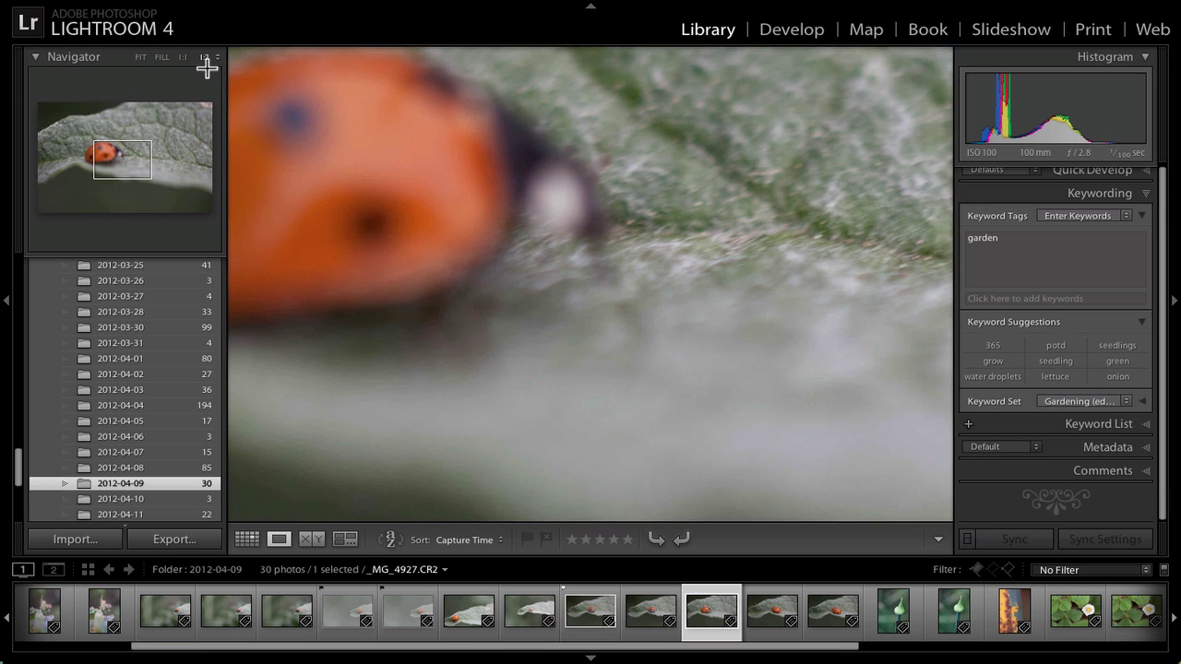
pyautogui.click(143, 55)
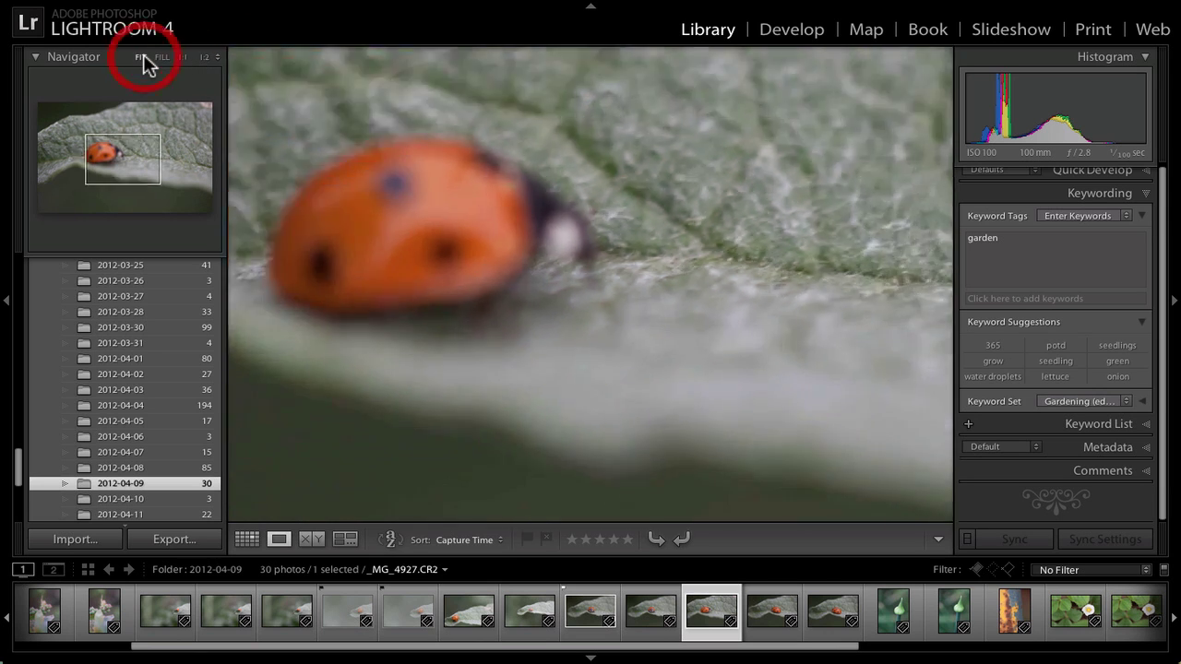
pyautogui.press('g')
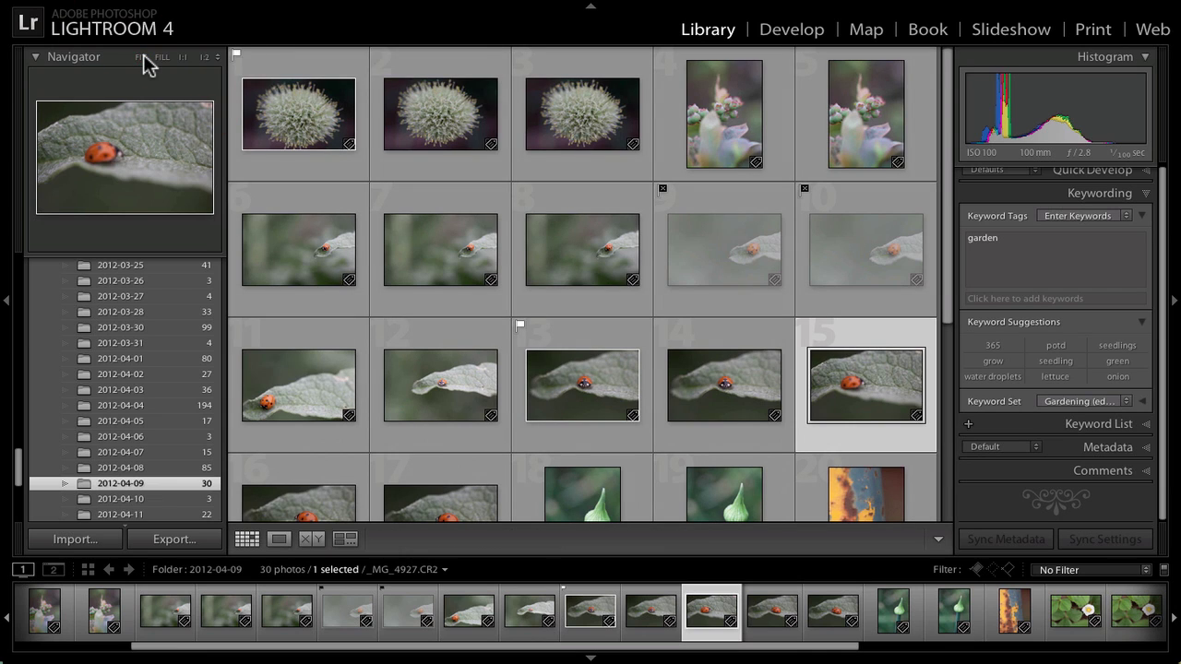
pyautogui.doubleClick(853, 411)
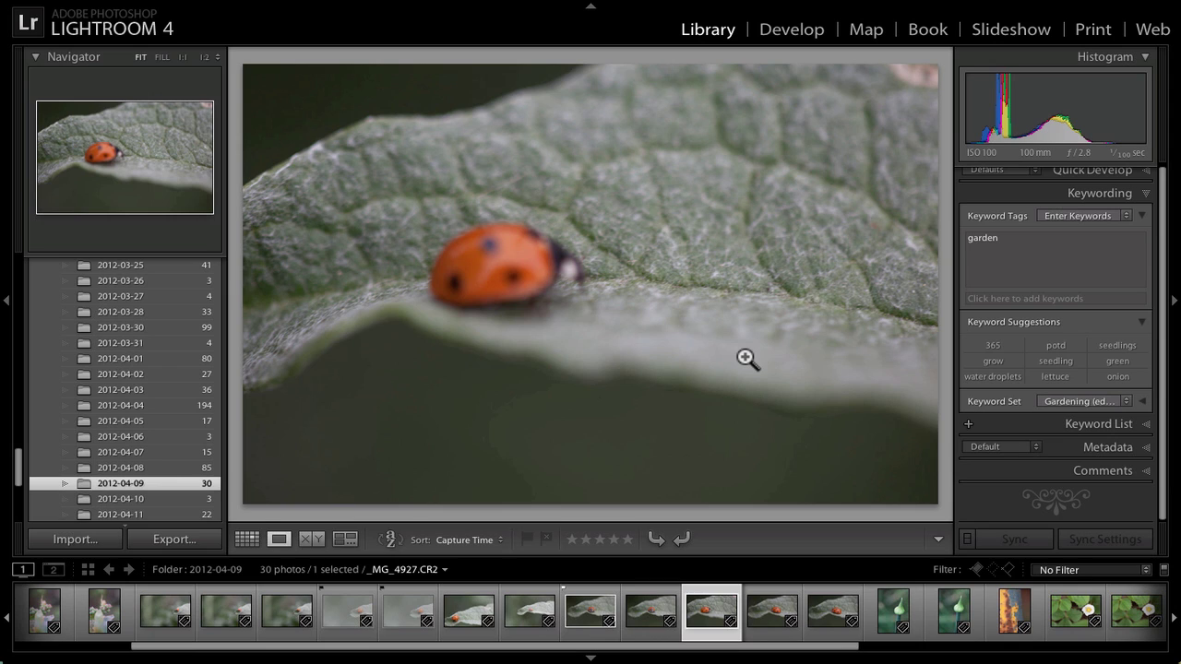
# - Reject the soft ladybird photo 15 and the blurry strawberry-flower shots
pyautogui.press('x')
pyautogui.press('Right')
pyautogui.press('Right')
pyautogui.press('Right')
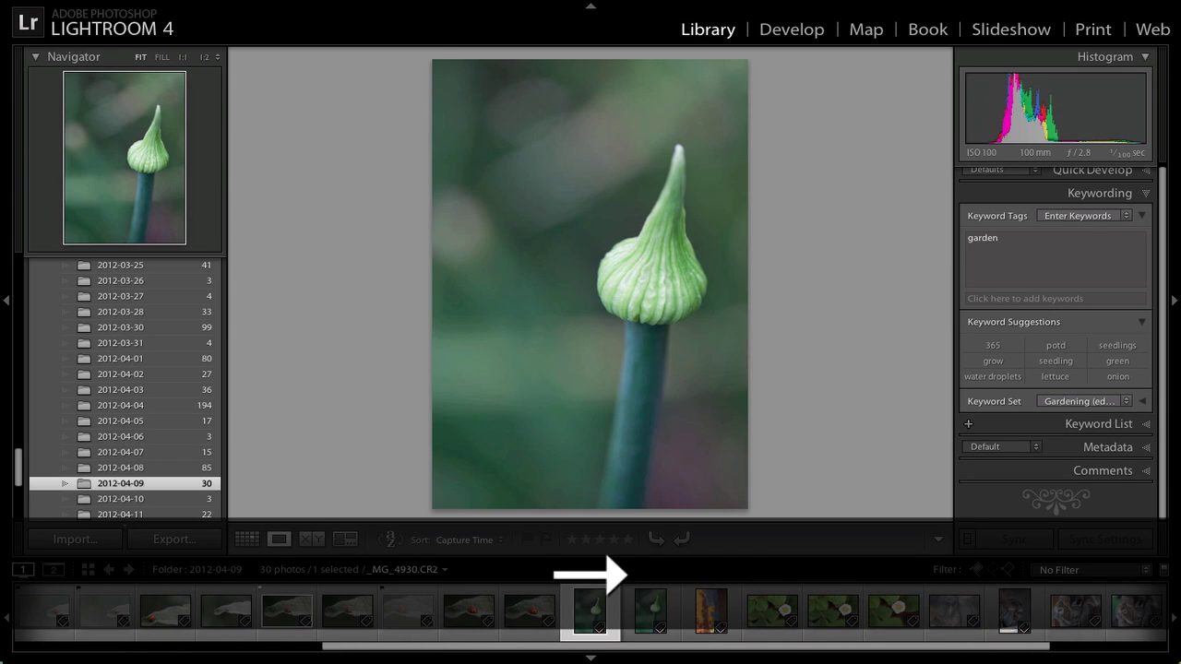
pyautogui.press('Right')
pyautogui.press('Right')
pyautogui.press('Right')
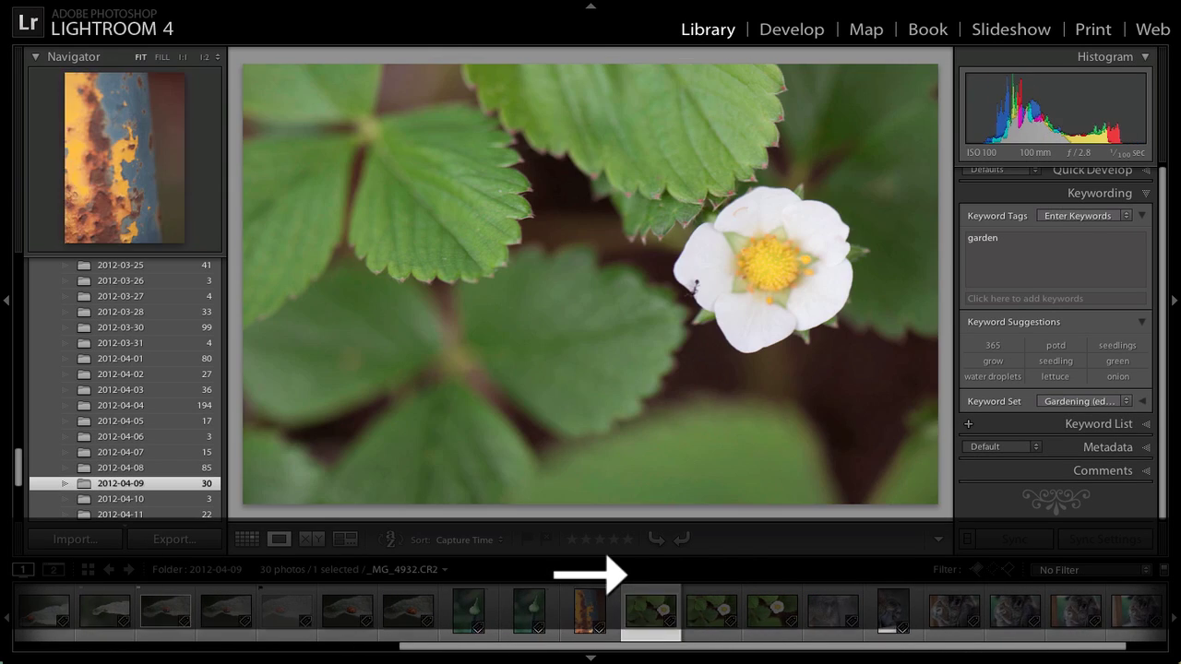
pyautogui.press('Right')
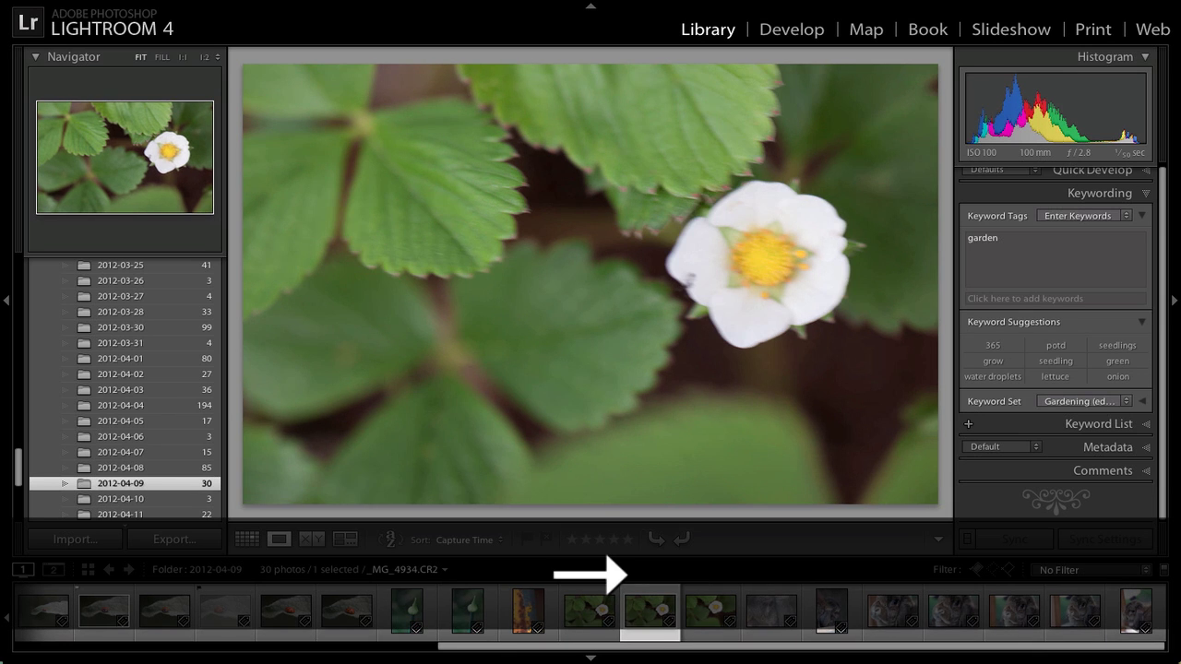
pyautogui.press('x')
pyautogui.press('Right')
pyautogui.press('x')
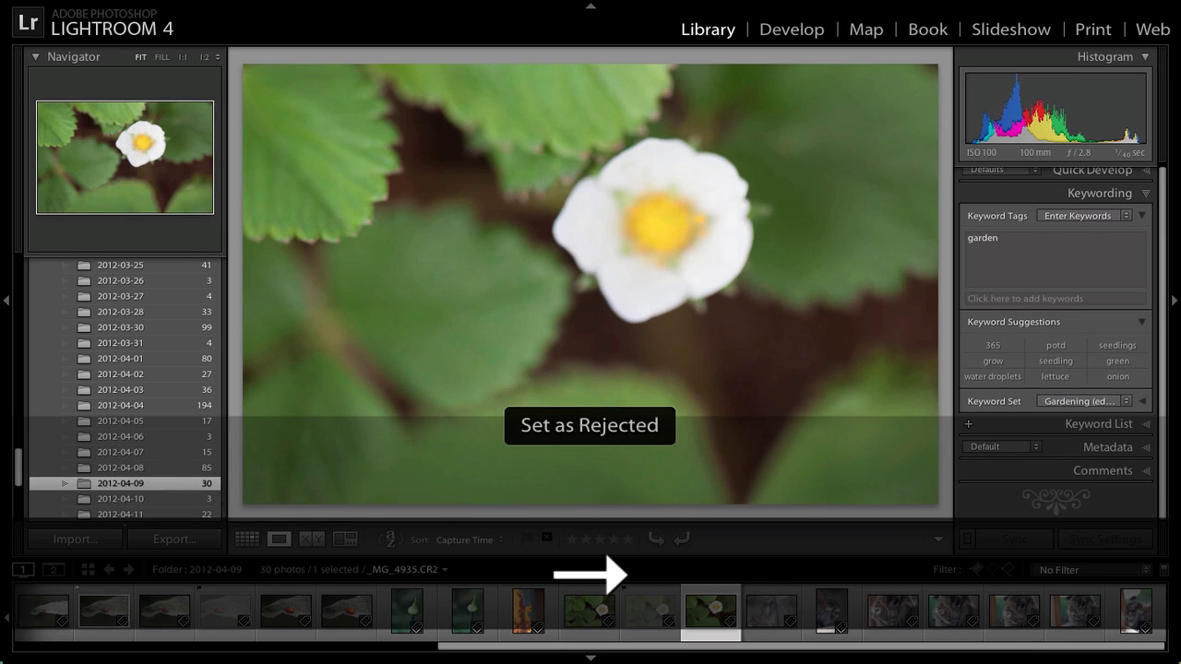
pyautogui.press('Right')
pyautogui.press('x')
# - Reject the weaker bunny photos, then return to the thumbnail grid
pyautogui.press('Right')
pyautogui.press('x')
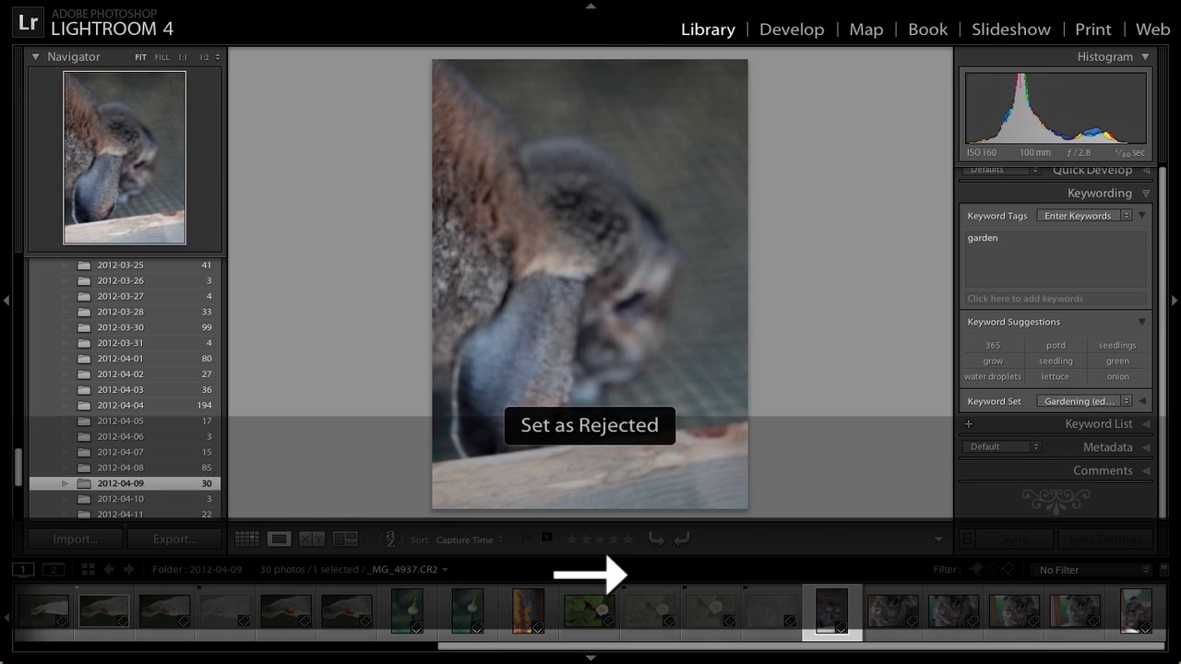
pyautogui.press('Right')
pyautogui.press('x')
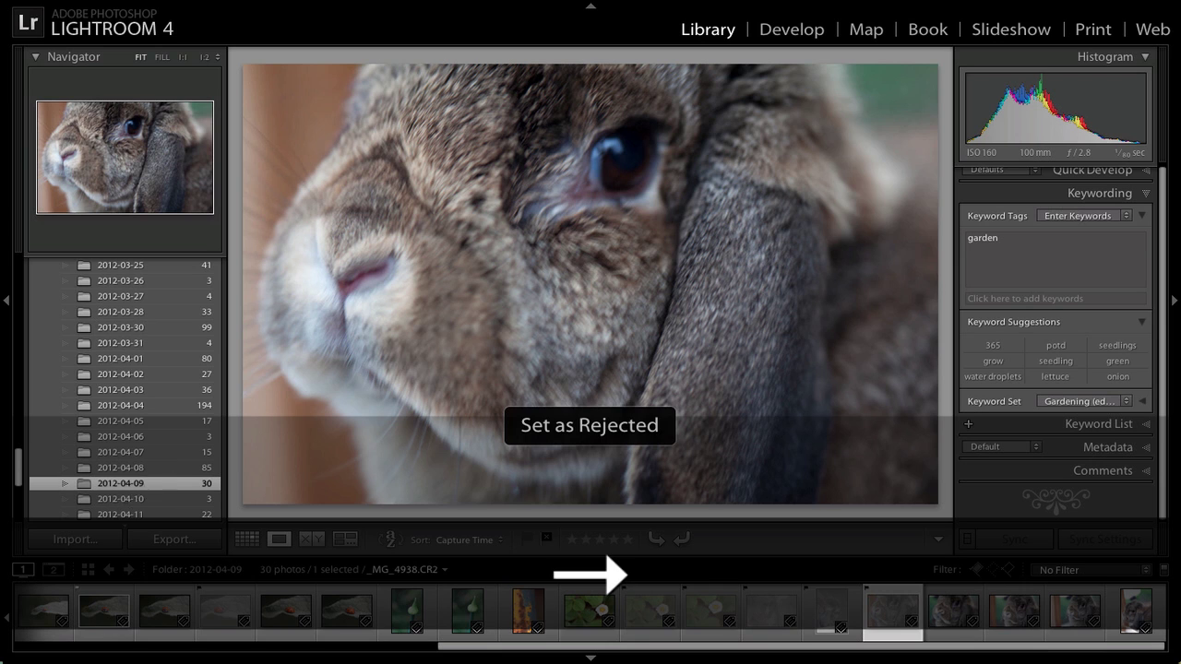
pyautogui.press('Right')
pyautogui.press('x')
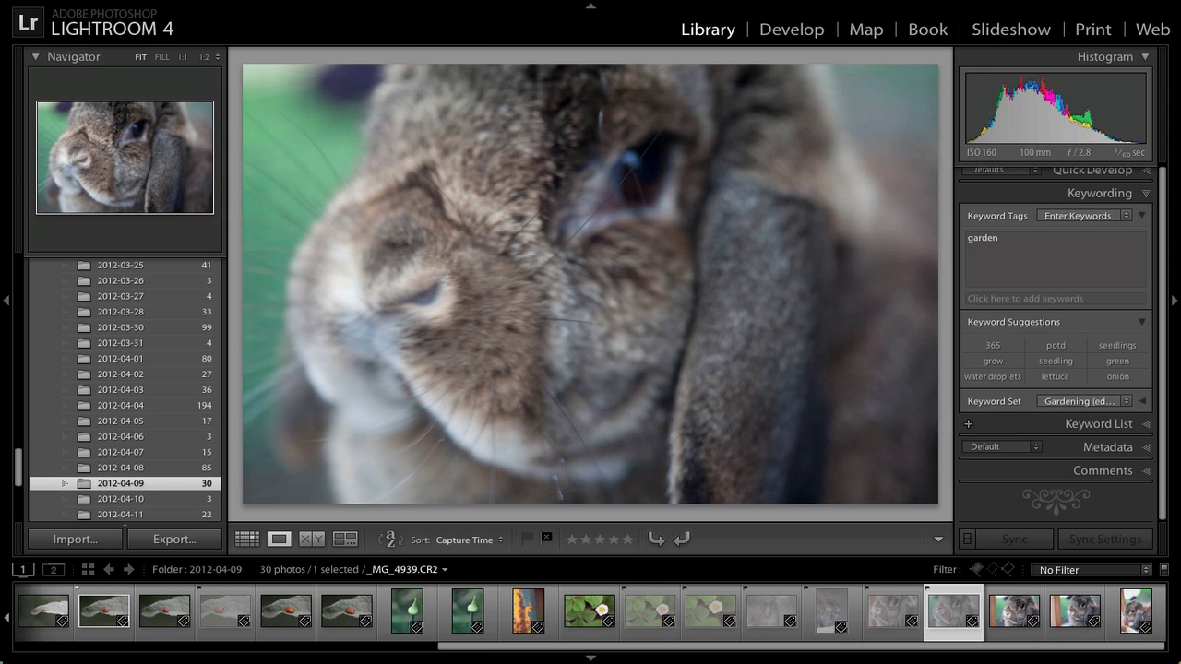
pyautogui.press('Right')
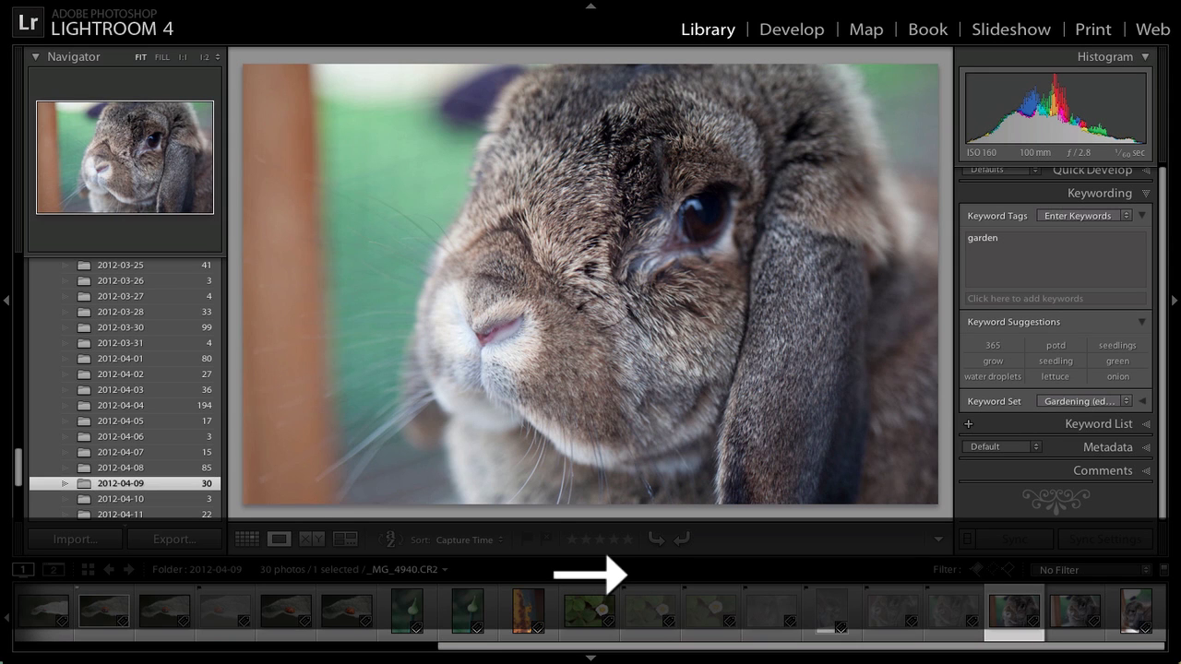
pyautogui.press('Right')
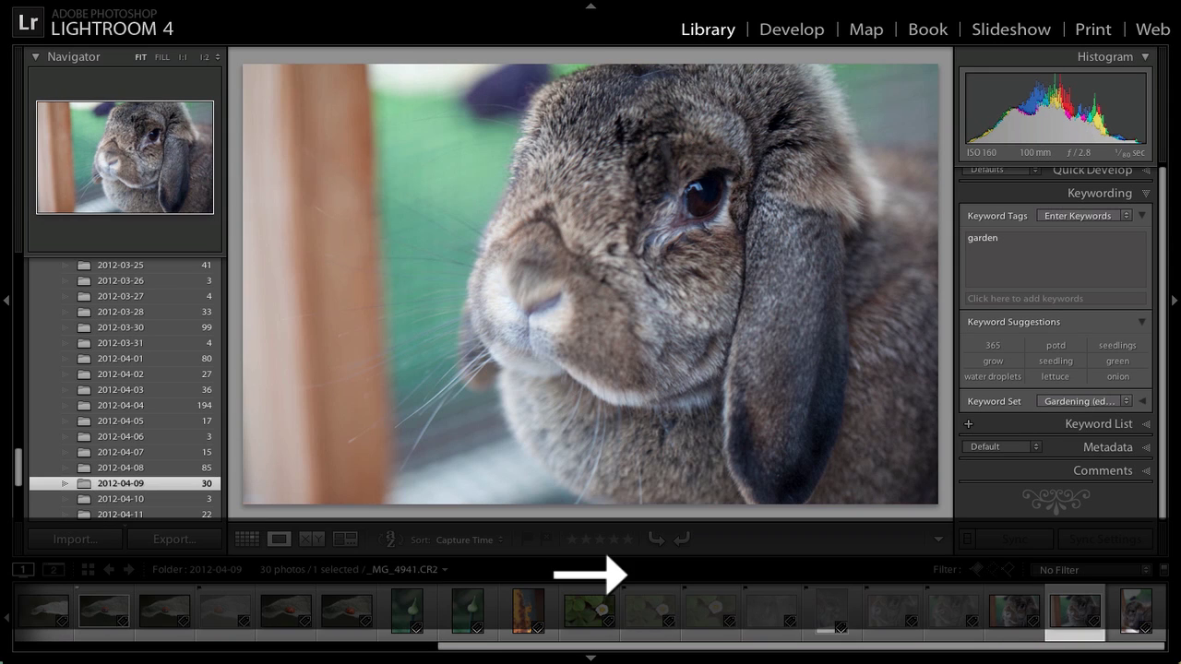
pyautogui.press('Right')
pyautogui.press('x')
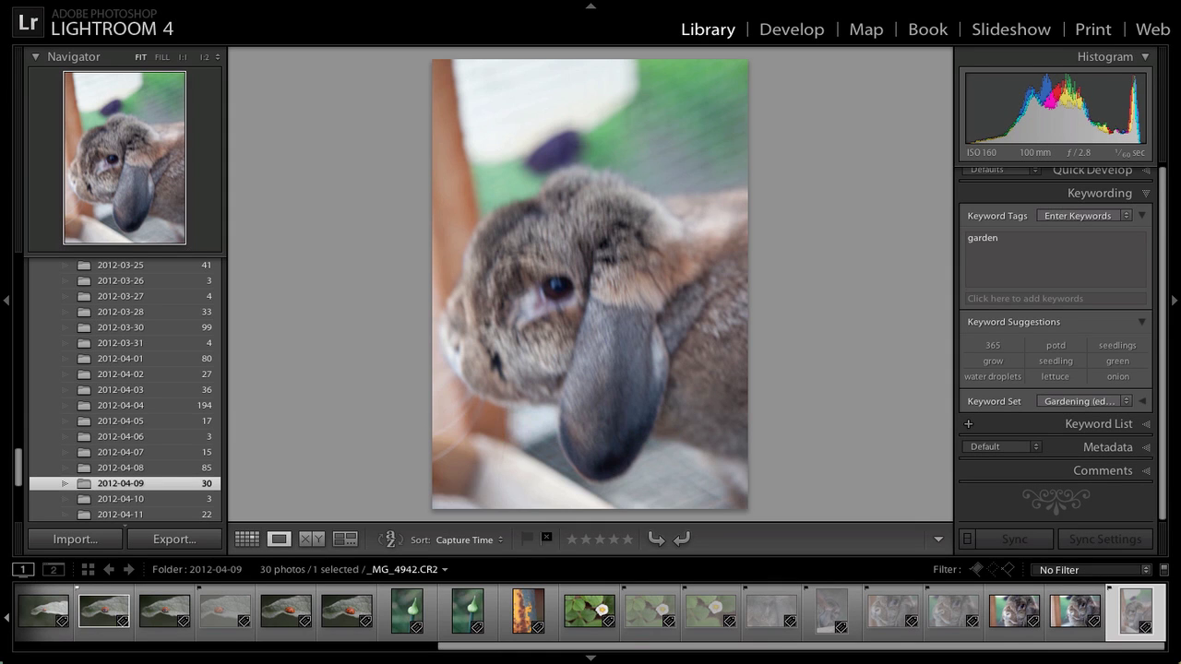
pyautogui.press('g')
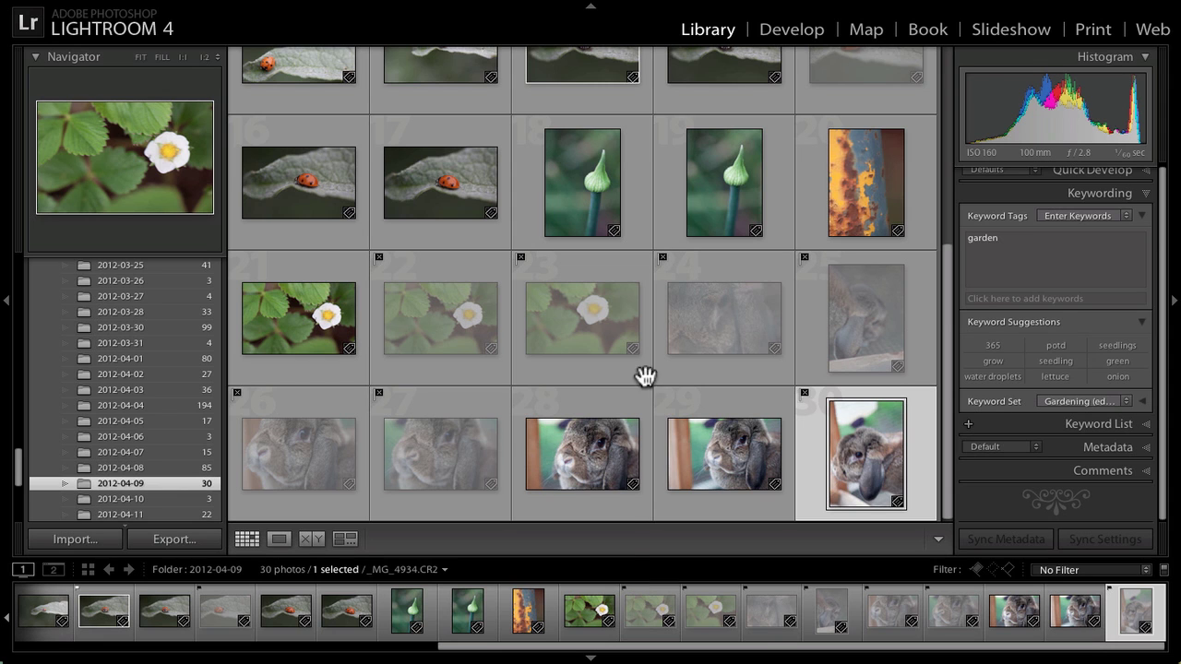
pyautogui.scroll(4, 649, 366)
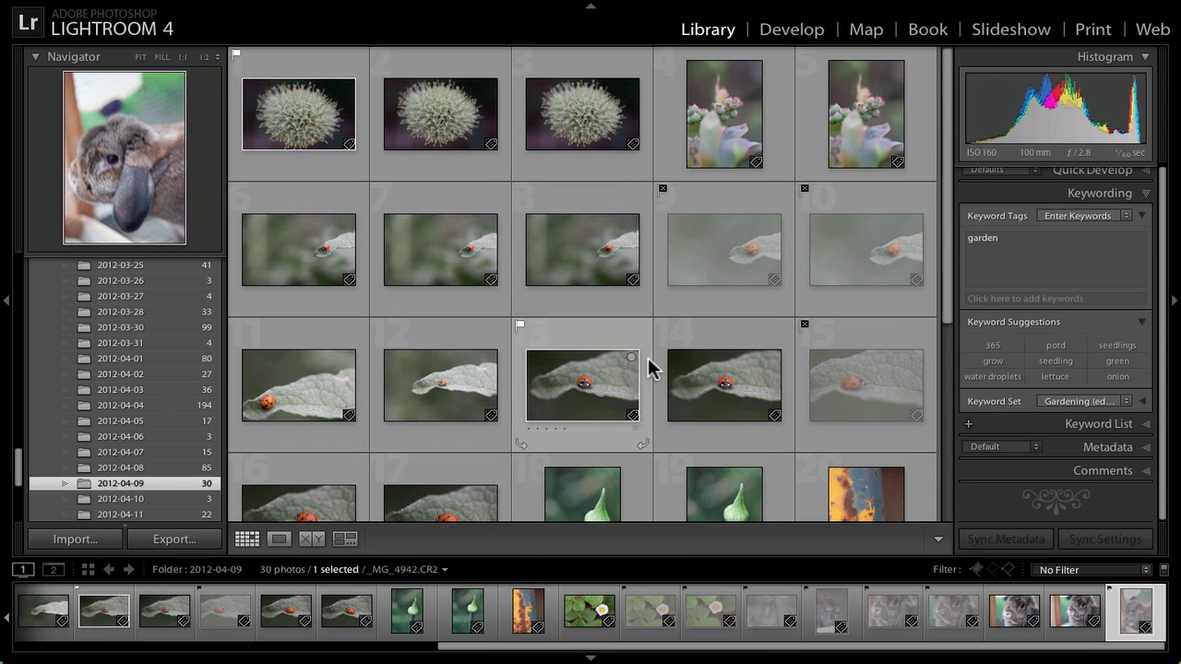
pyautogui.press('super+BackSpace')
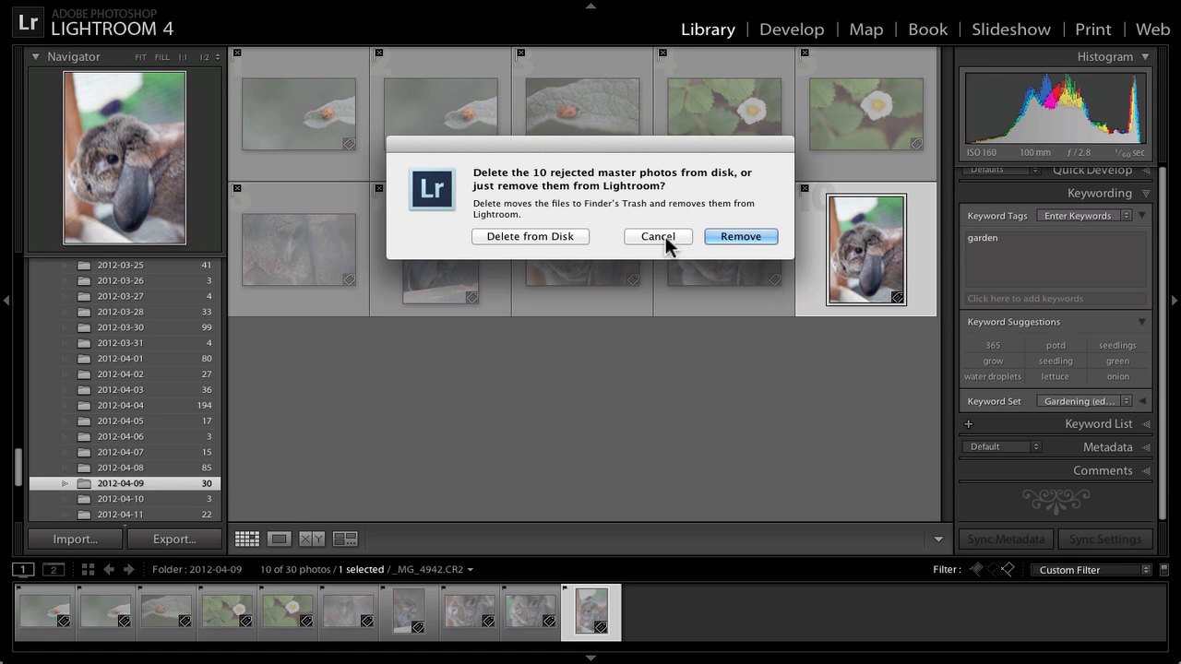
pyautogui.click(665, 236)
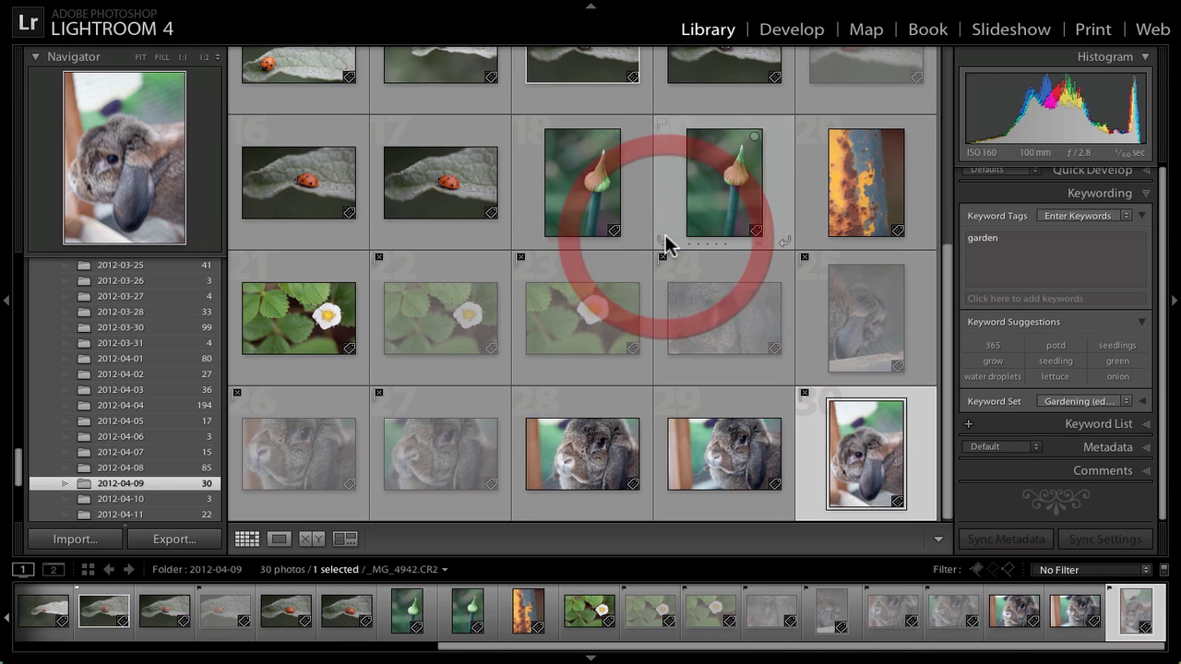
pyautogui.scroll(3, 727, 309)
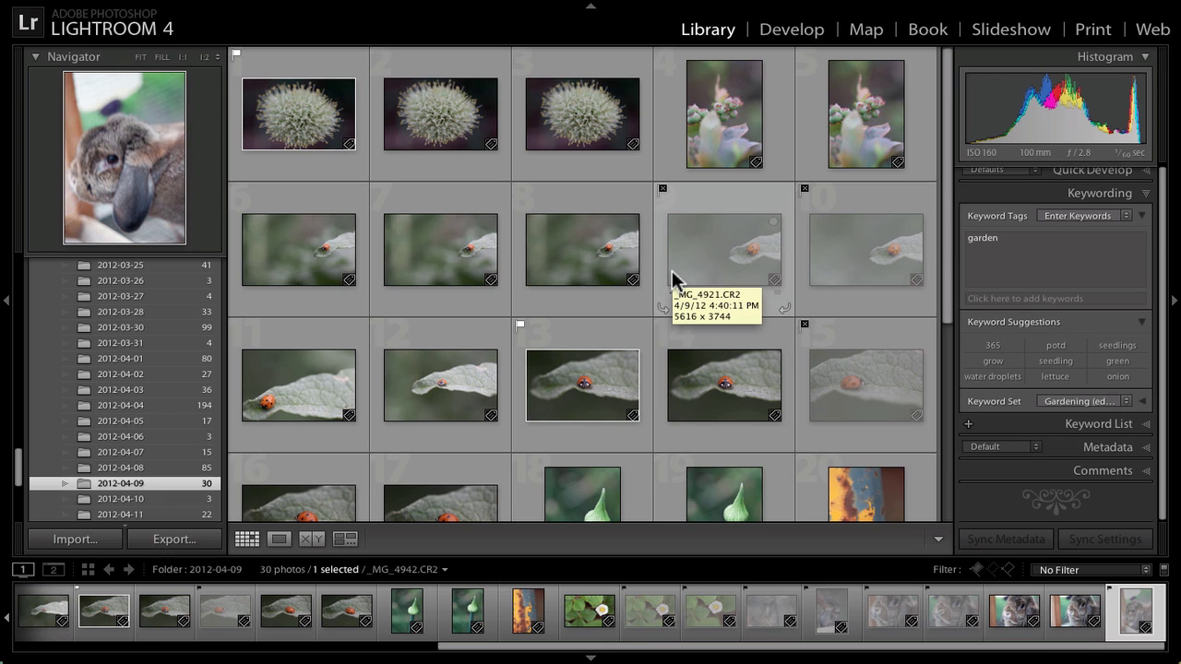
# - Filter the grid to flagged picks and compare the allium and ladybird photos side by side
pyautogui.press('\\')
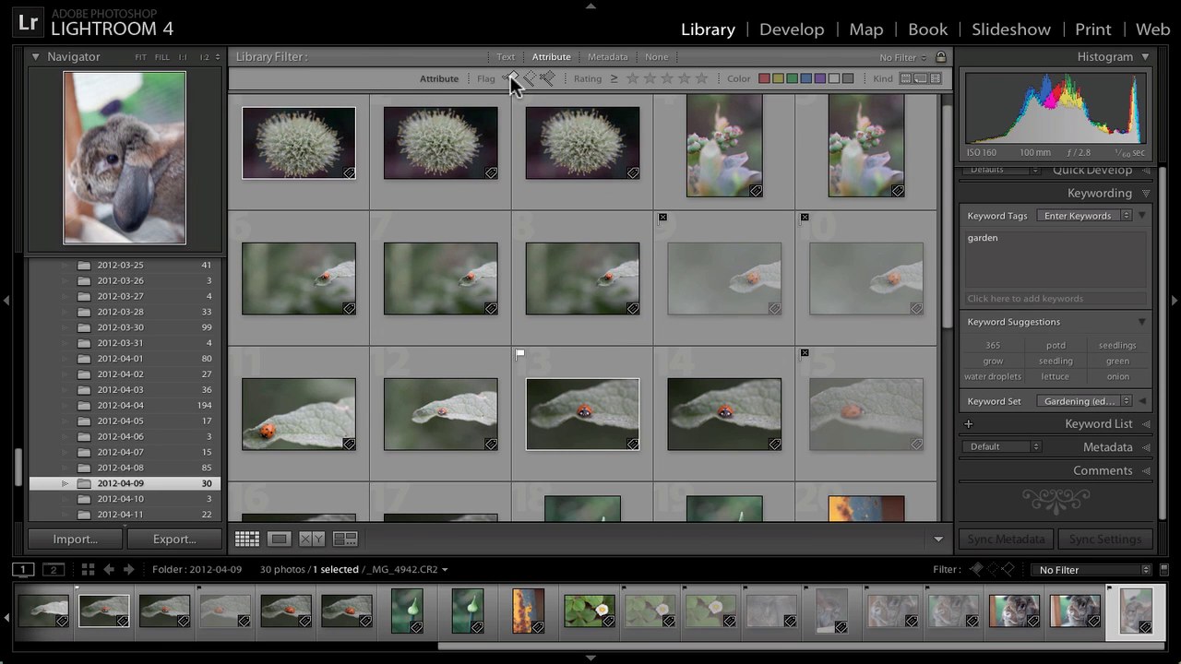
pyautogui.click(510, 77)
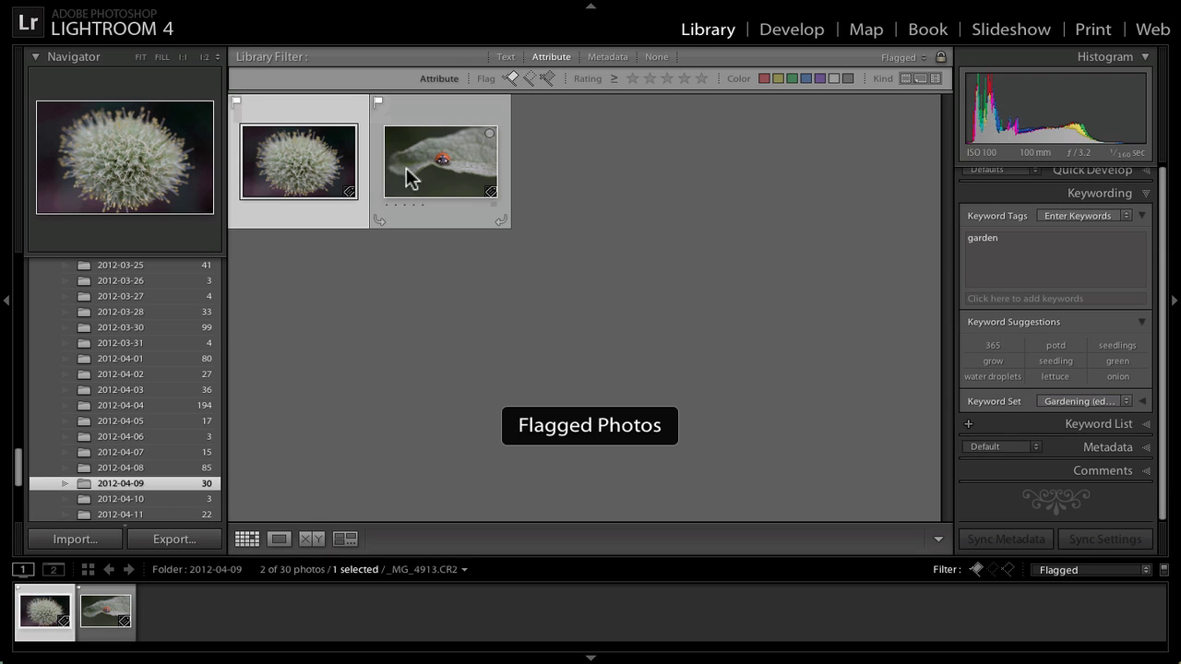
pyautogui.keyDown('ctrl'); pyautogui.click(441, 169); pyautogui.keyUp('ctrl')
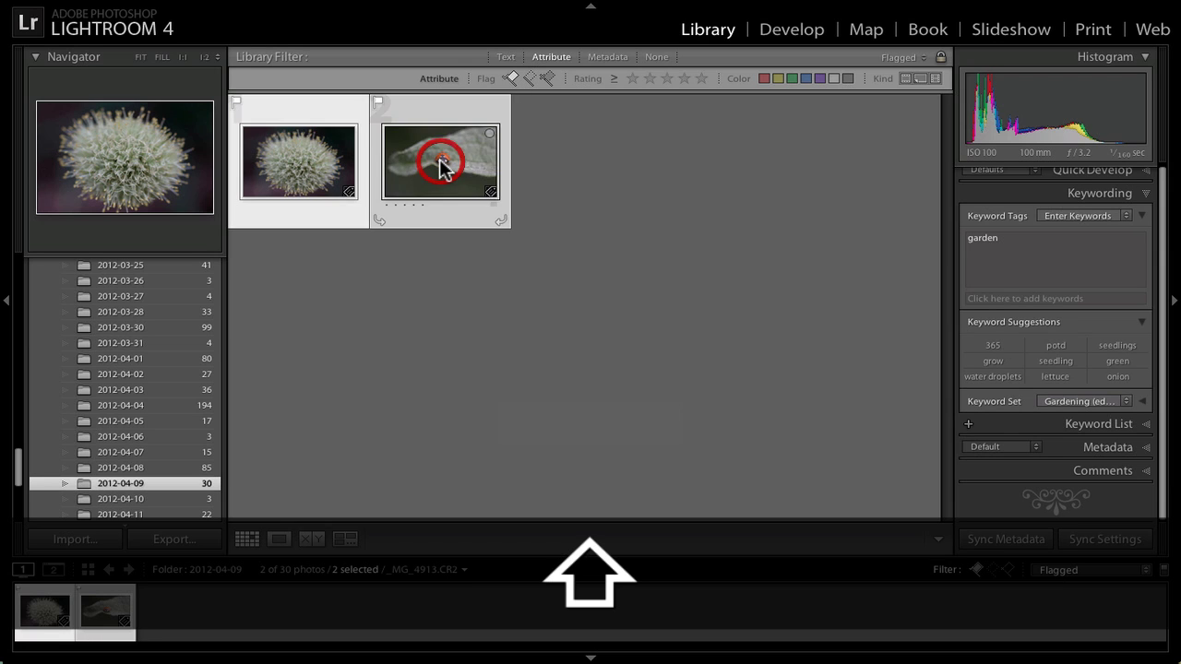
pyautogui.press('c')
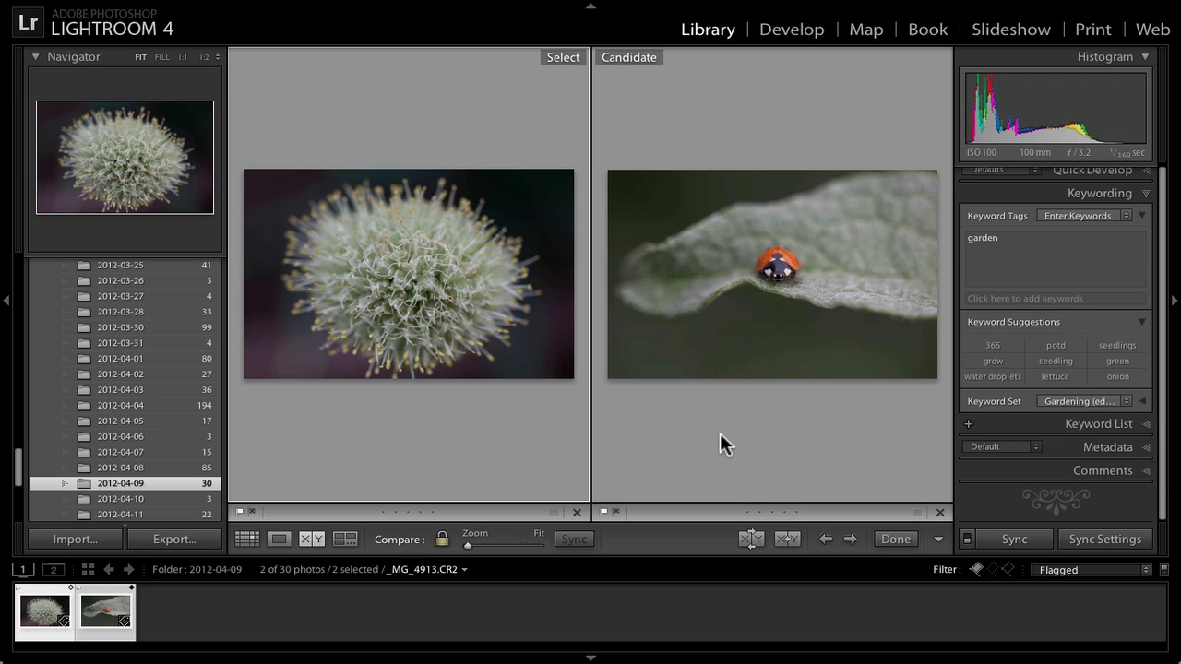
# - Leave Compare, clear the Flagged filter, and select the three onion seed-head photos
pyautogui.click(891, 538)
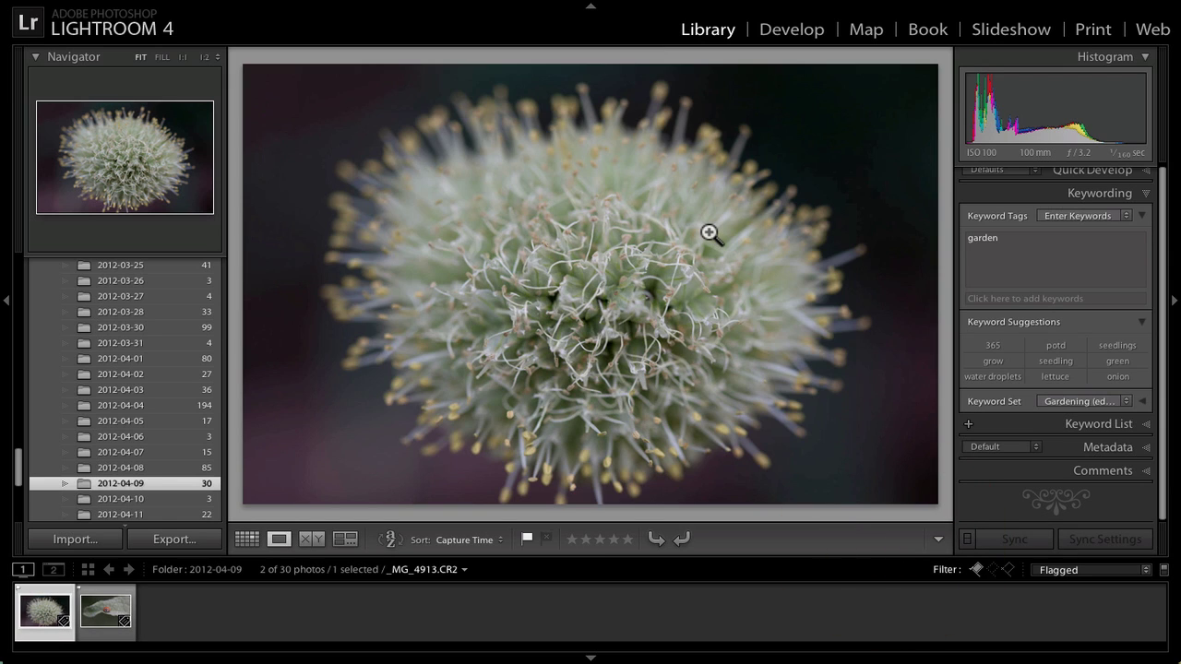
pyautogui.press('g')
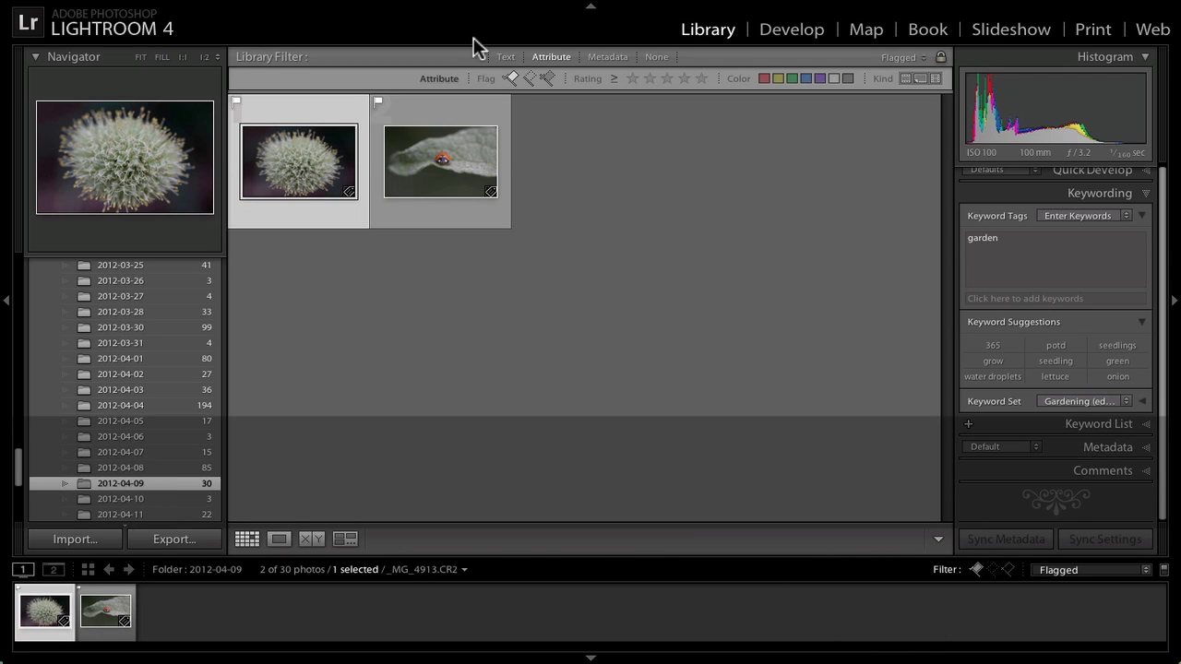
pyautogui.click(512, 78)
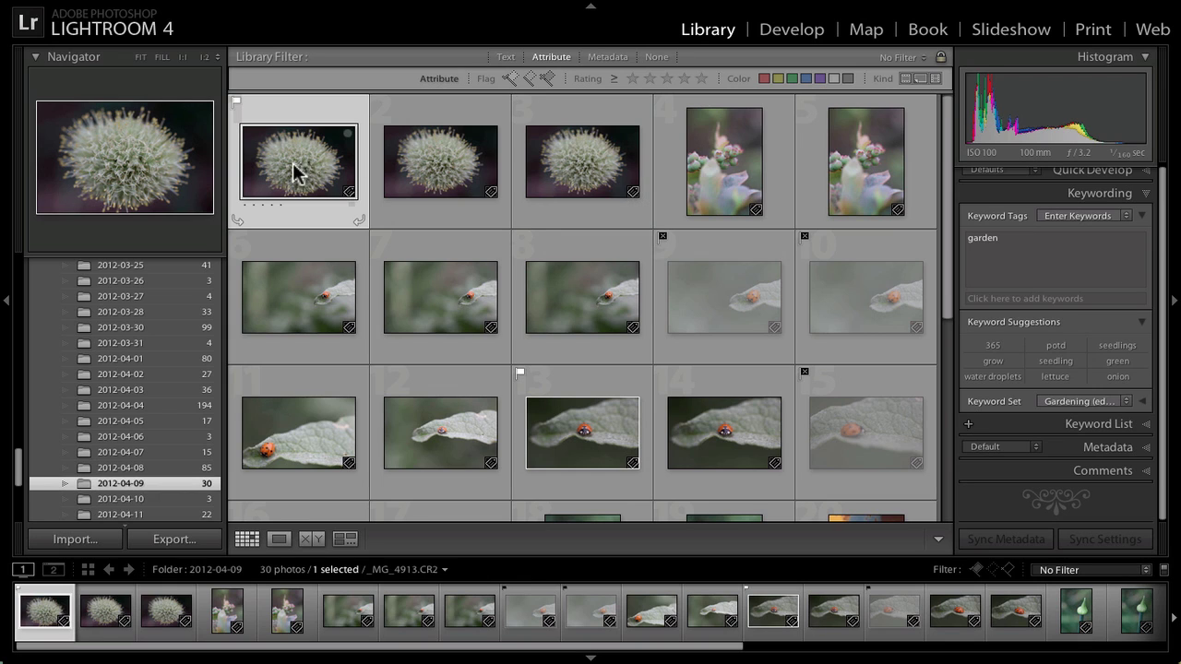
pyautogui.keyDown('shift'); pyautogui.click(589, 189); pyautogui.keyUp('shift')
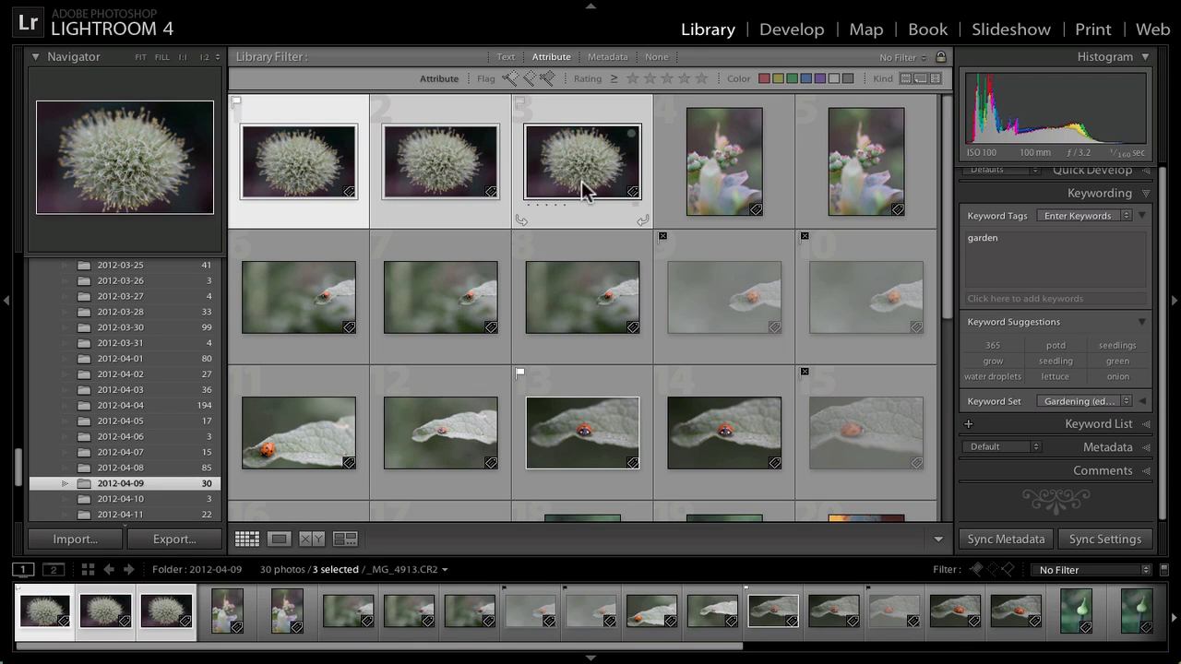
pyautogui.click(191, 624)
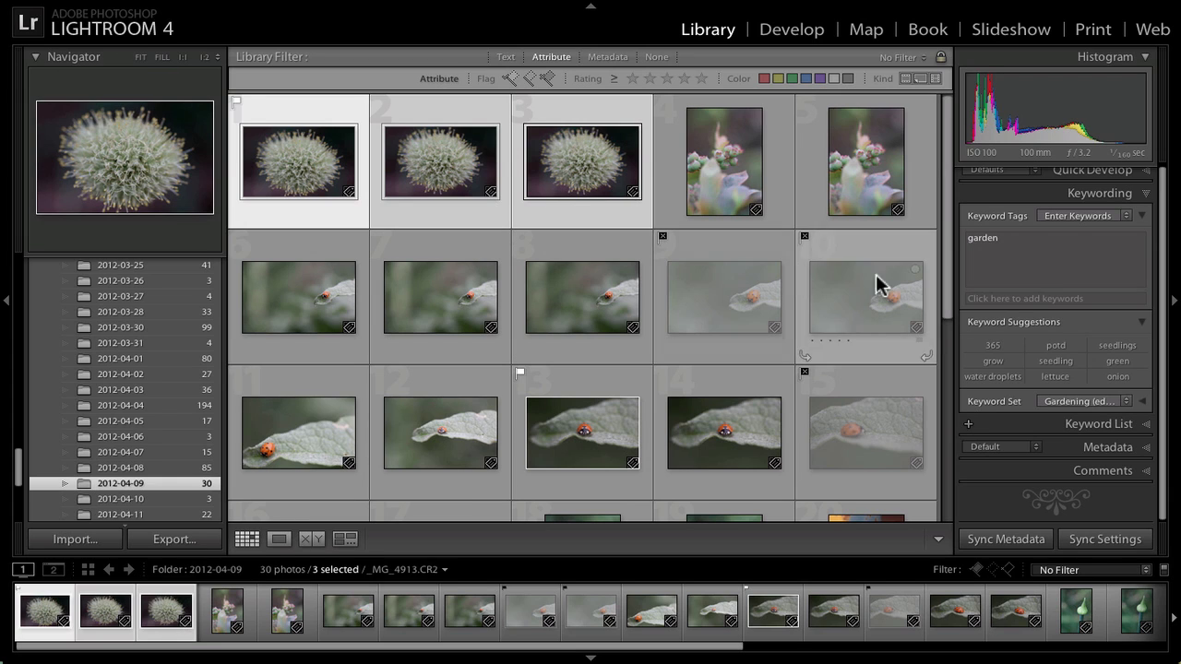
# - Add the keywords onion, bloom and green to the three onion photos
pyautogui.click(1017, 245)
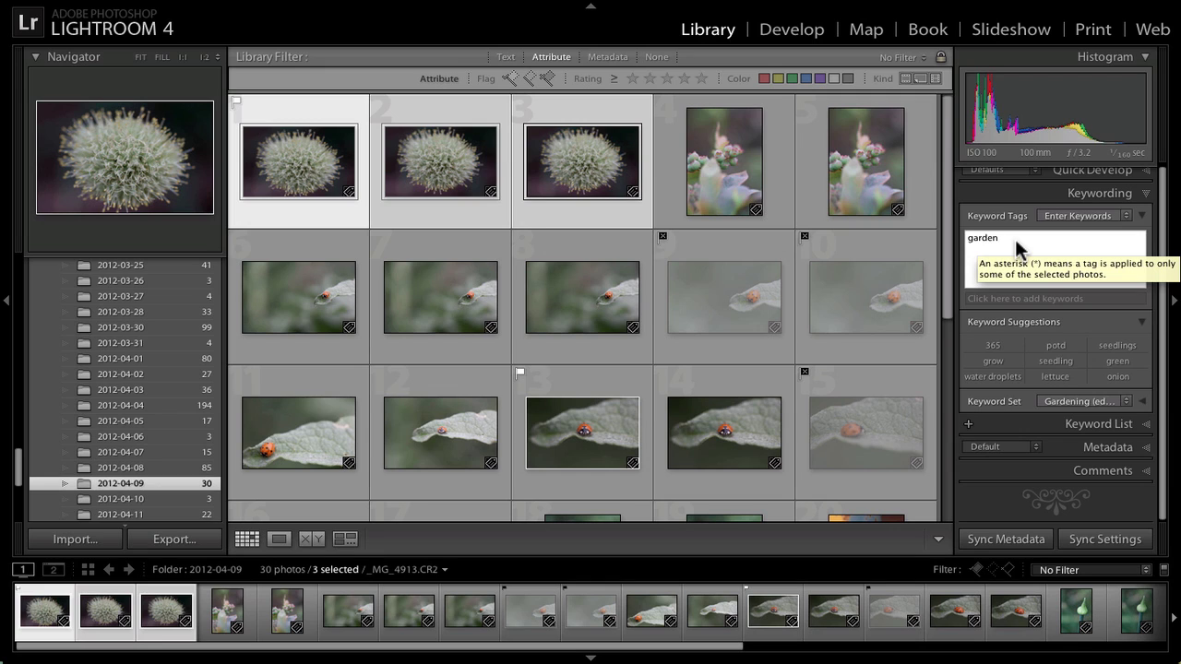
pyautogui.write(', ')
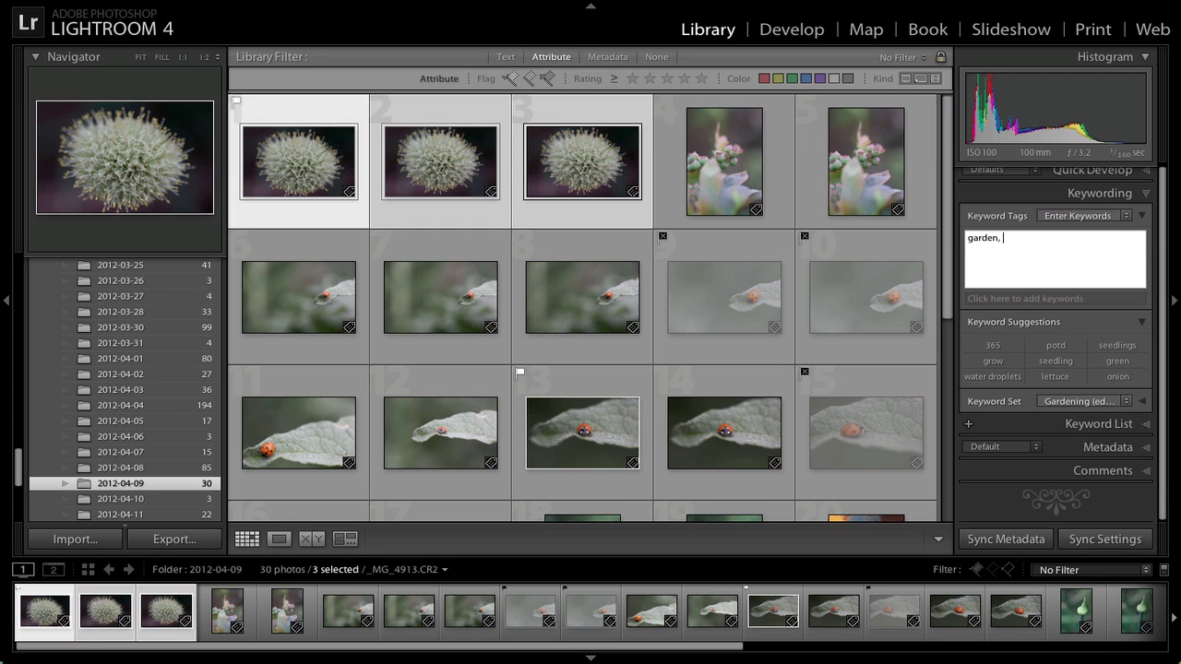
pyautogui.write('onion')
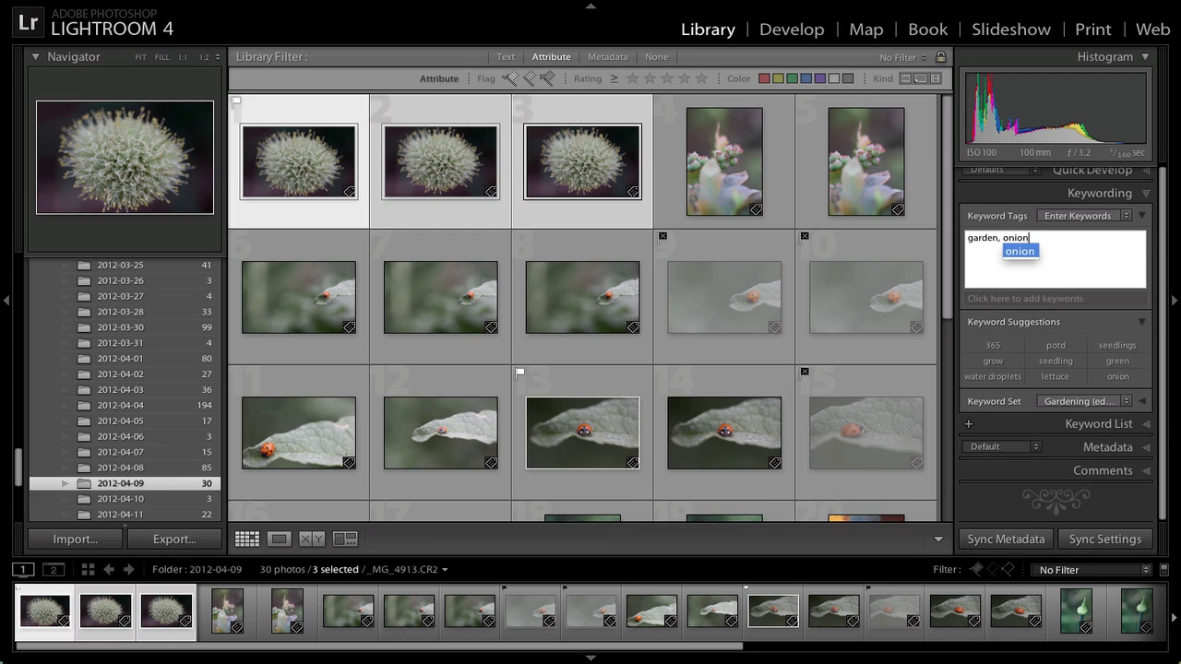
pyautogui.press('Return')
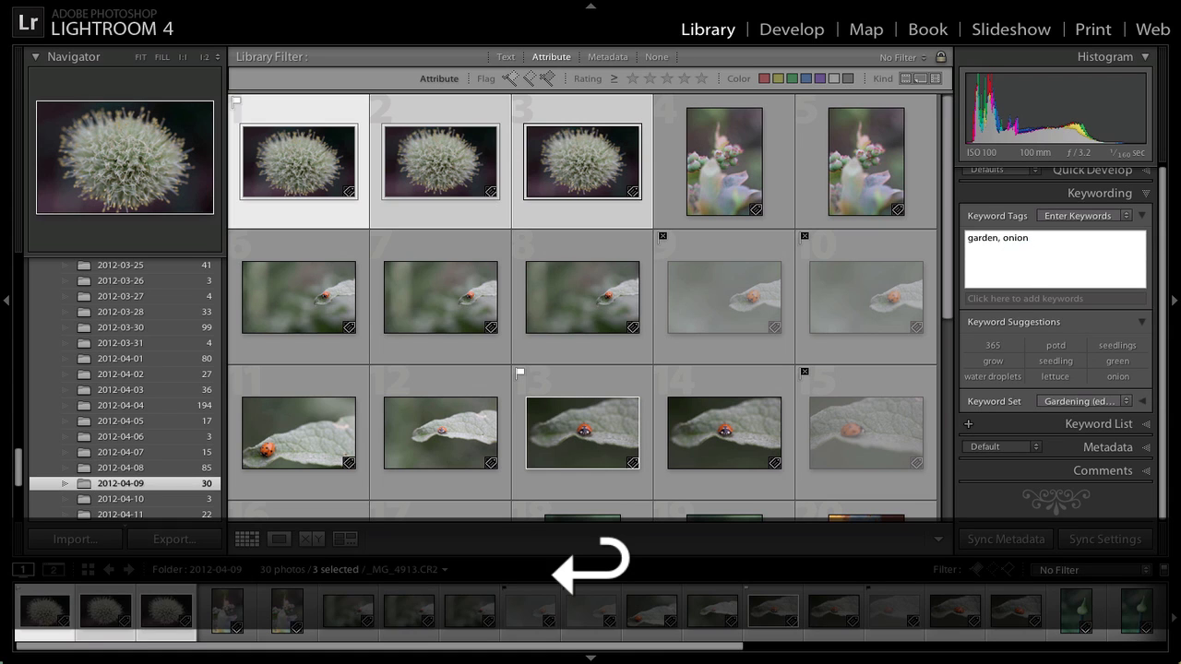
pyautogui.write(', ')
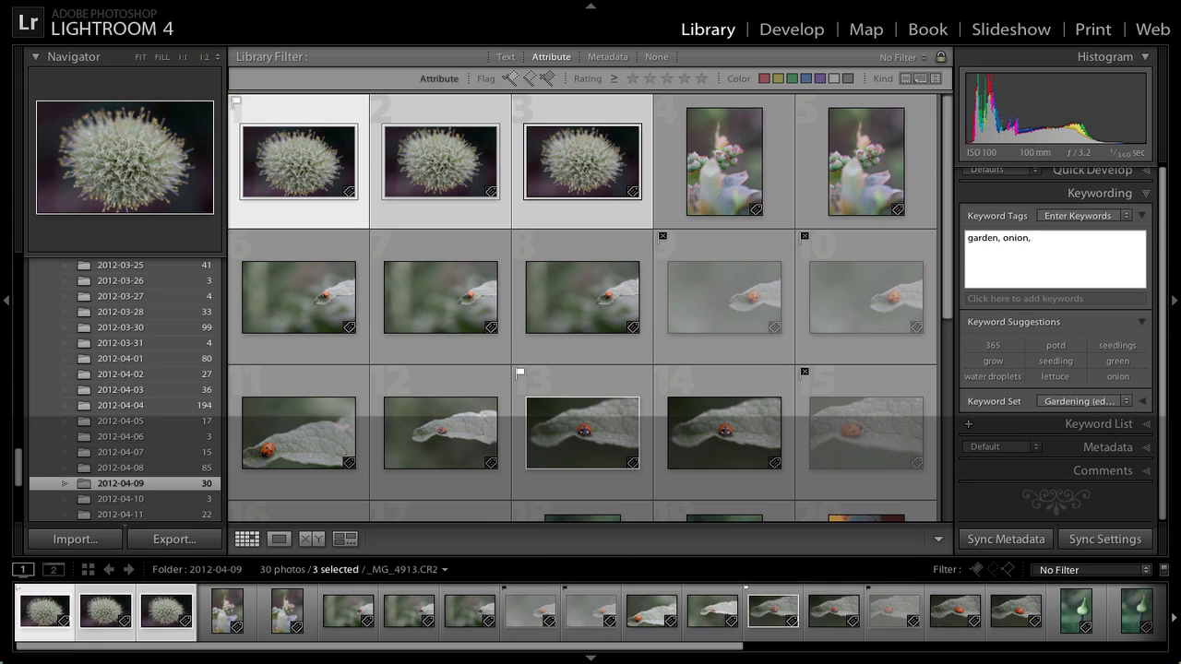
pyautogui.write('bloom')
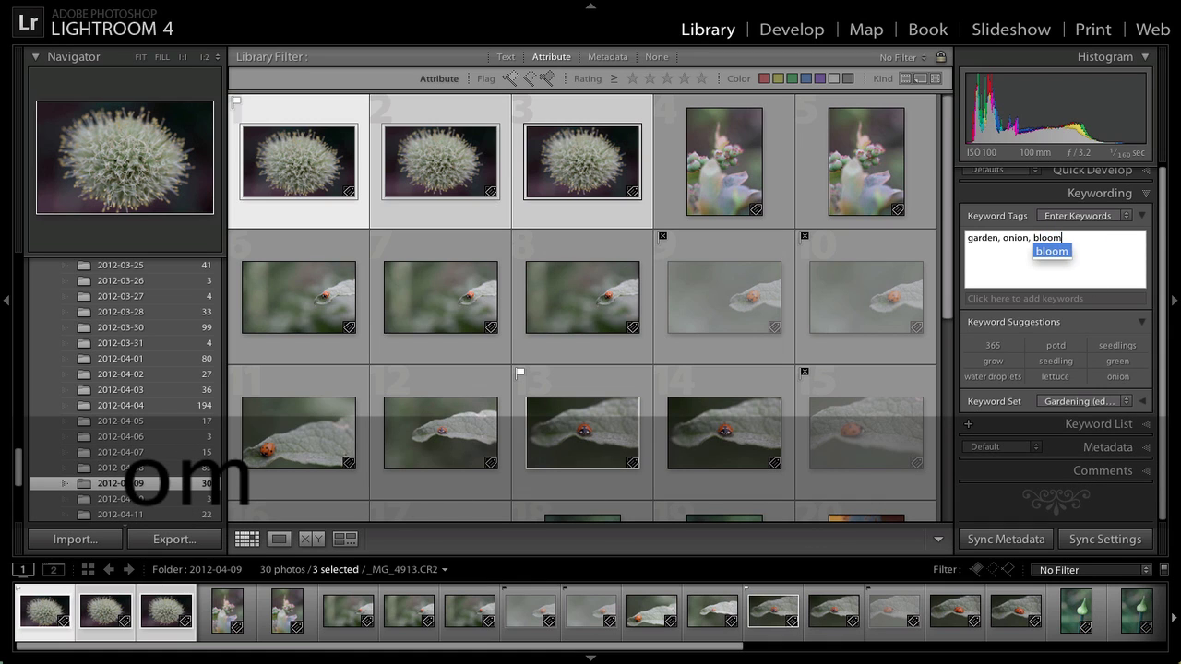
pyautogui.write(',')
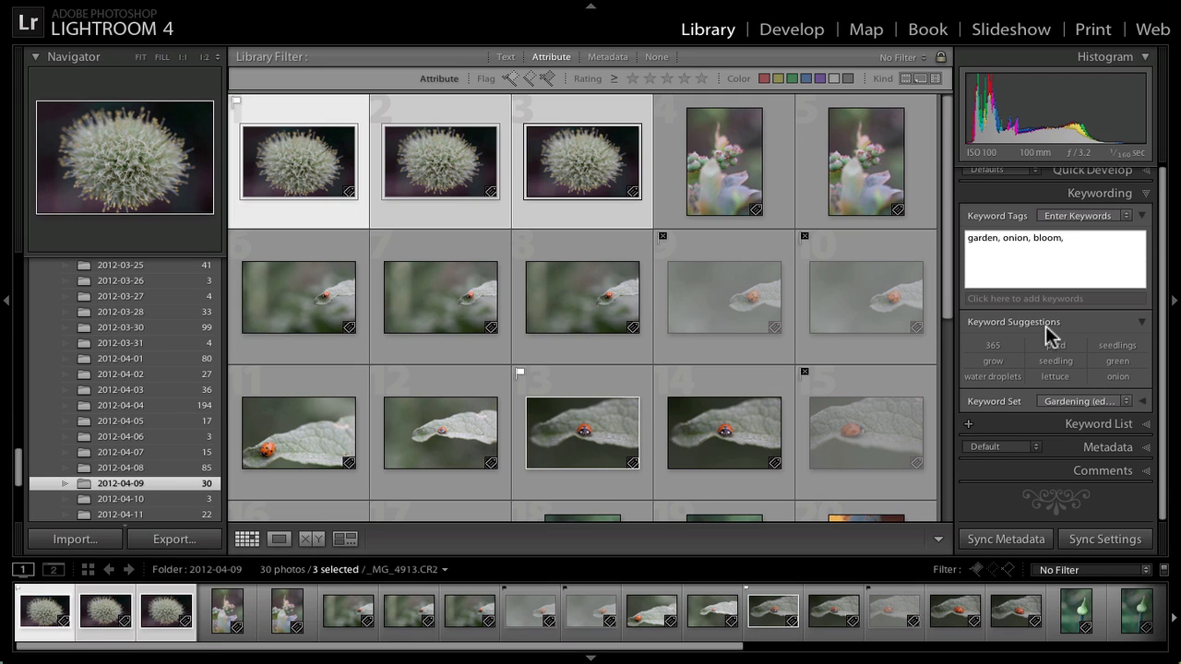
pyautogui.click(1118, 361)
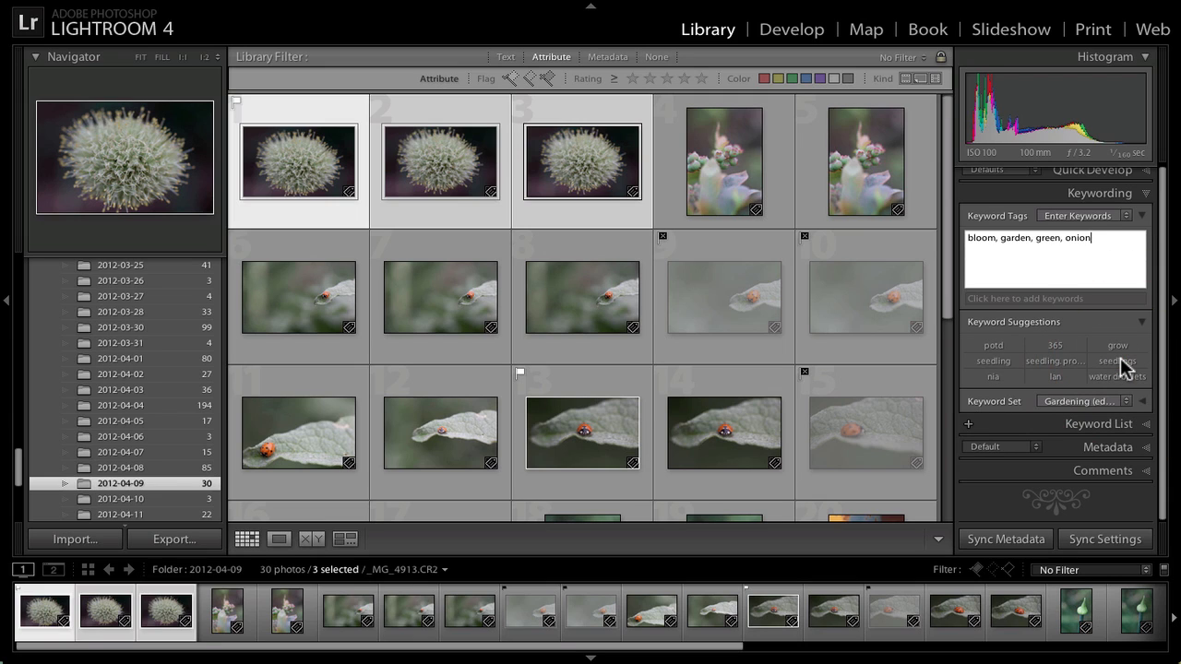
pyautogui.press('Return')
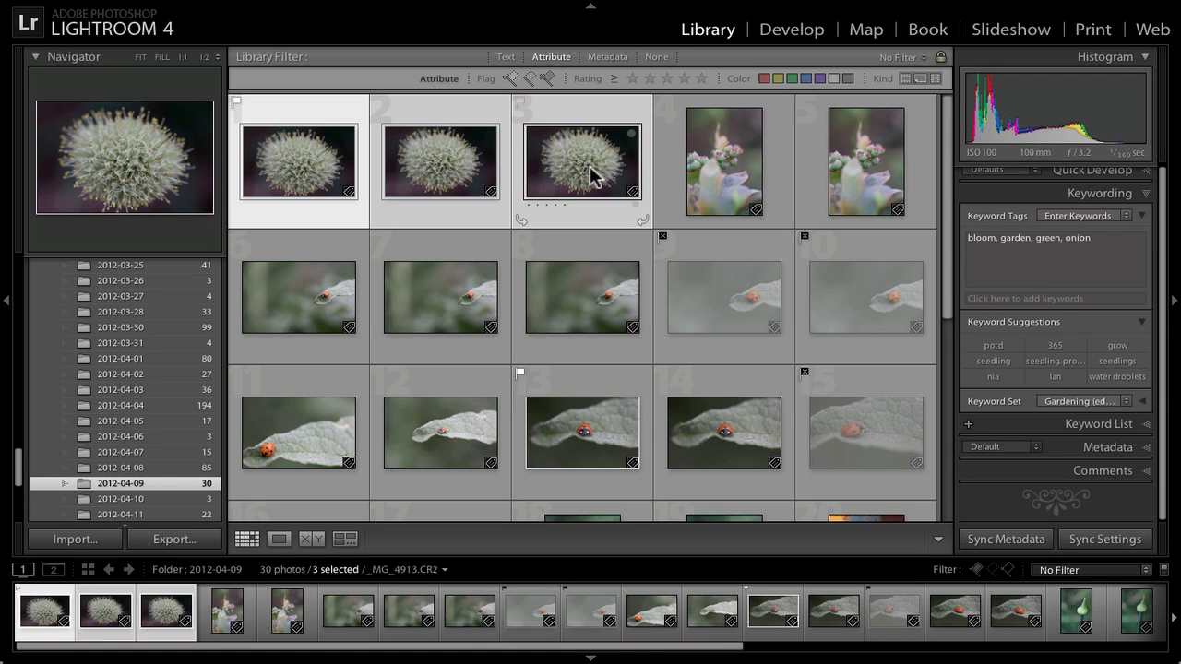
# - Select pink flower photos 4 and 5 and add the keyword blueberries to both
pyautogui.click(737, 175)
pyautogui.keyDown('shift'); pyautogui.click(868, 188); pyautogui.keyUp('shift')
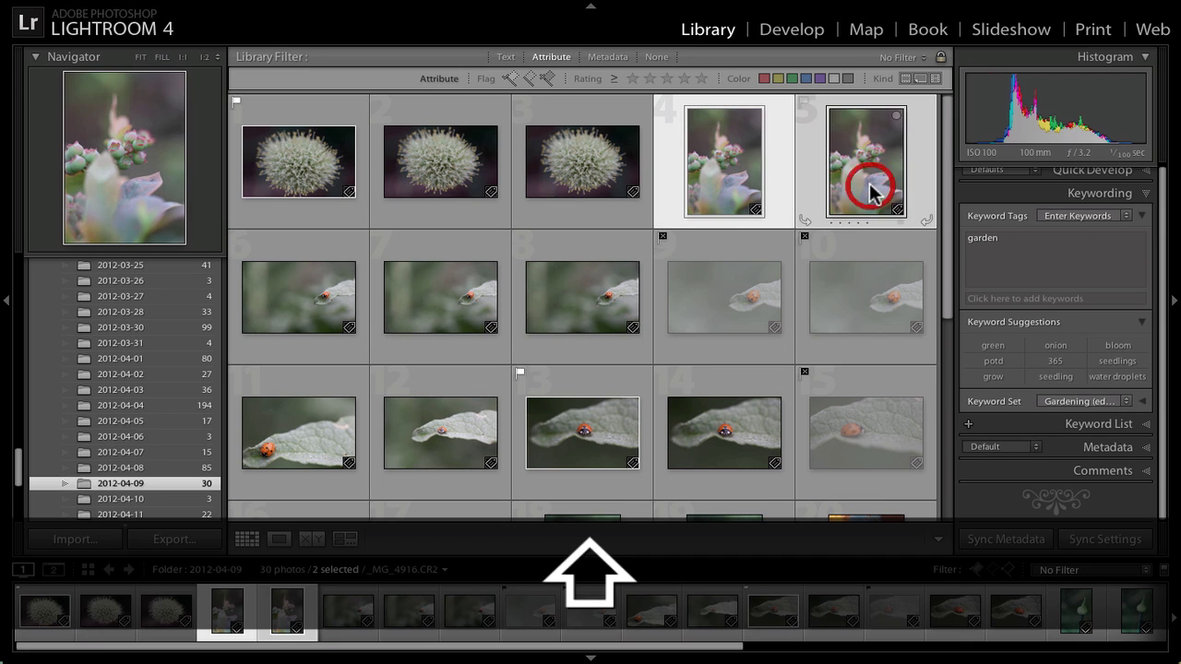
pyautogui.click(1005, 242)
pyautogui.write(', bloom')
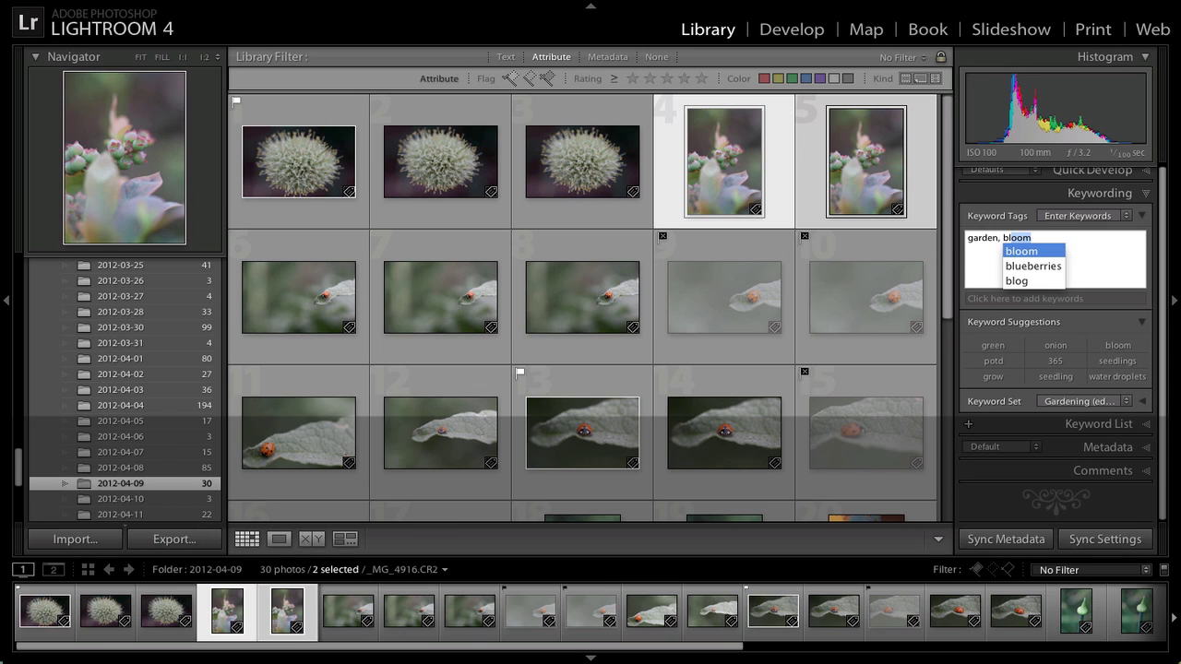
pyautogui.press('Down')
pyautogui.press('Return')
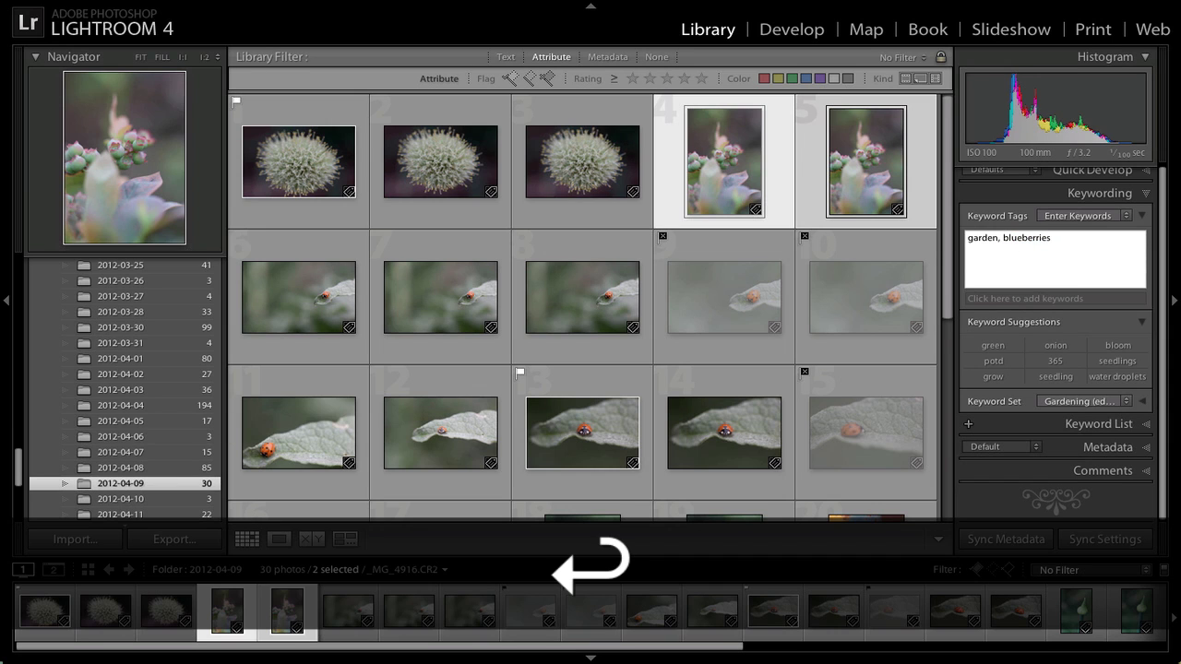
pyautogui.write(', ')
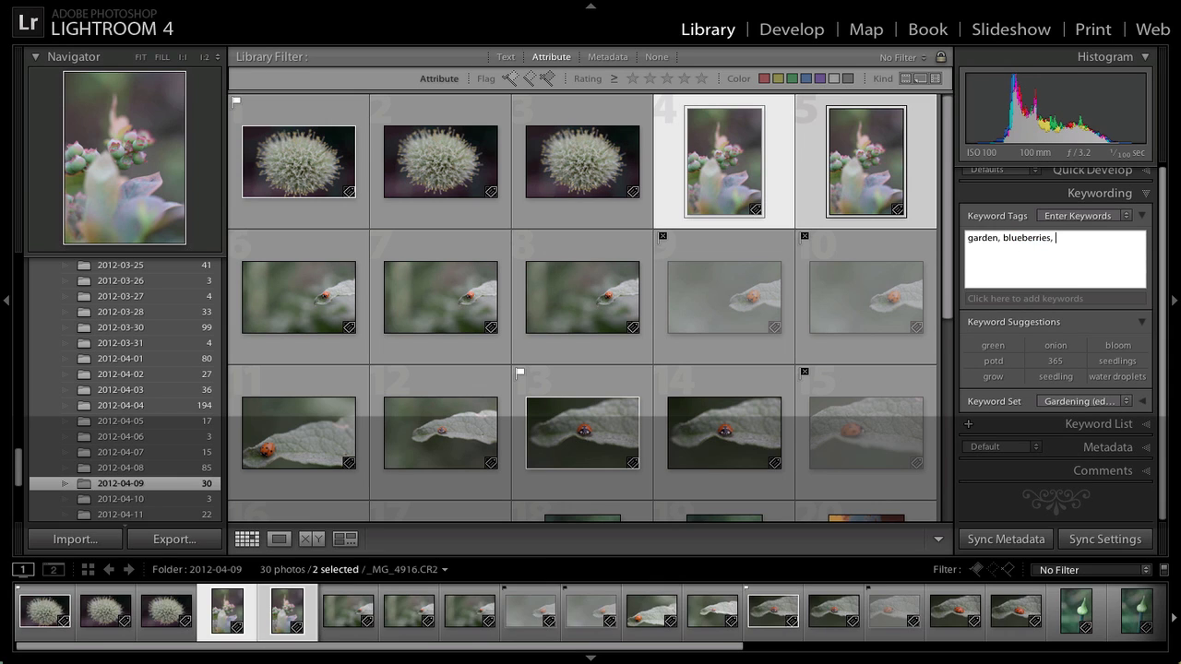
pyautogui.write('b')
pyautogui.press('BackSpace')
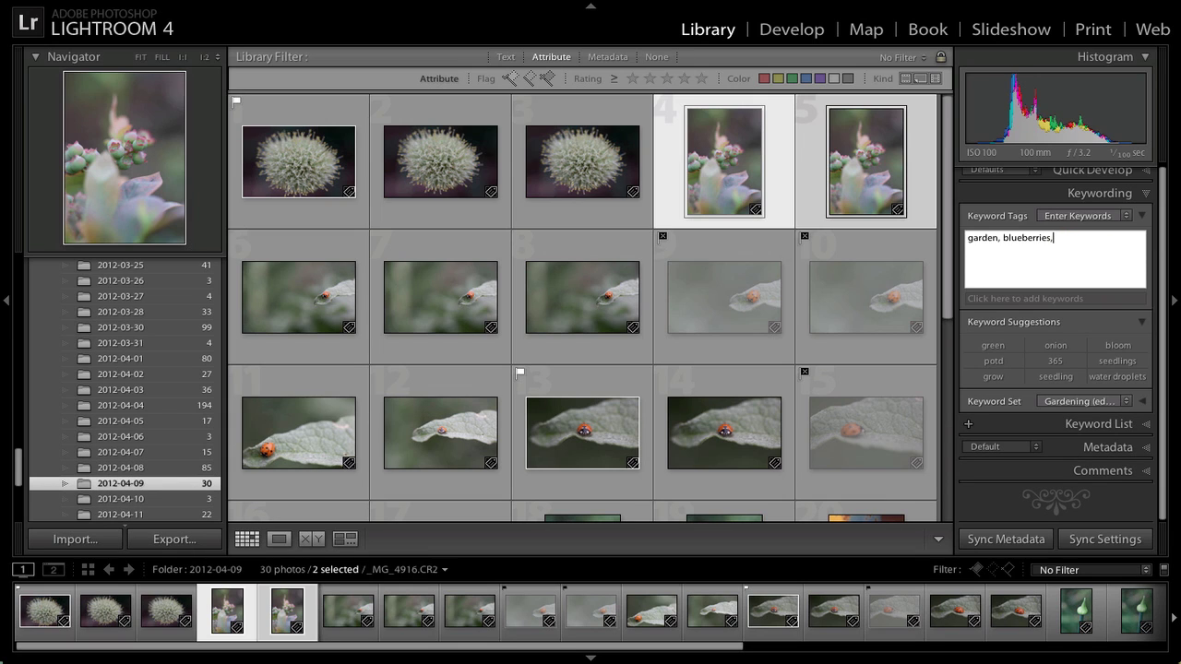
pyautogui.press('Return')
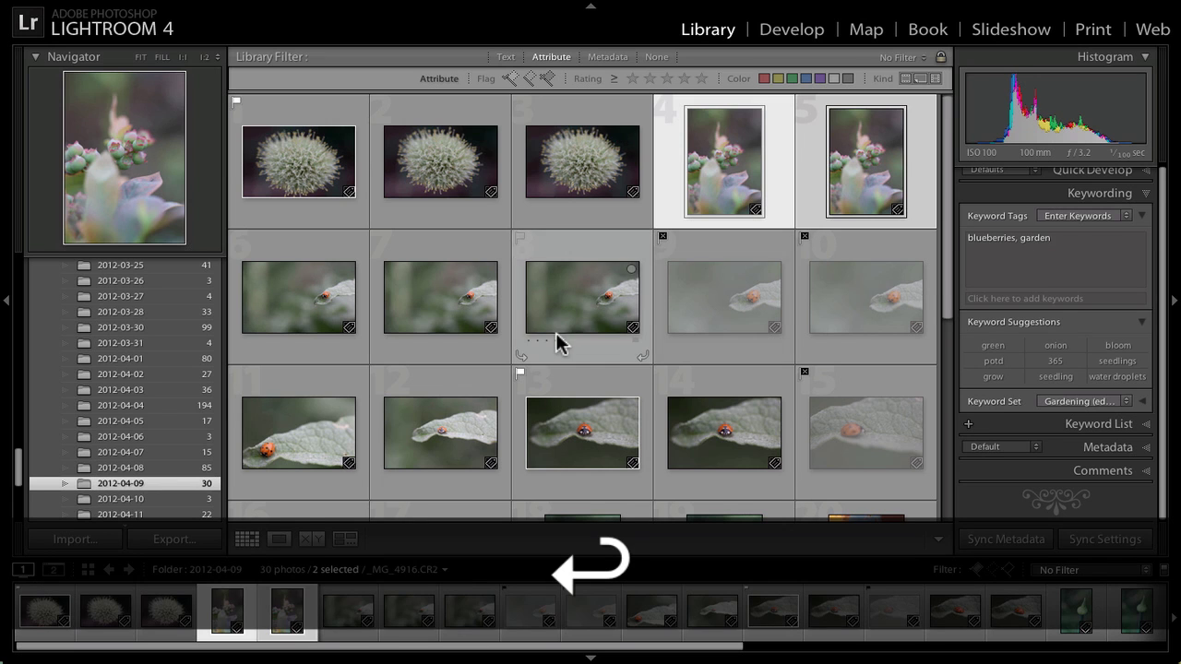
# - Select the ladybug photos 6 through 17
pyautogui.click(311, 301)
pyautogui.scroll(-2, 540, 419)
pyautogui.scroll(-1, 536, 412)
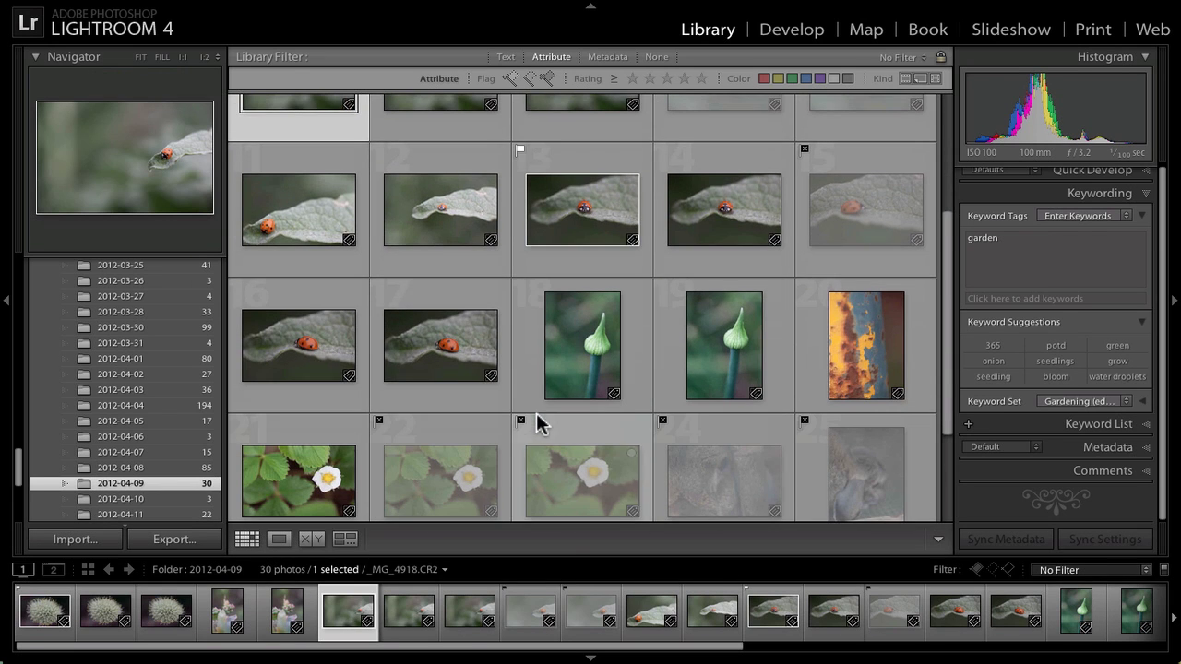
pyautogui.keyDown('shift'); pyautogui.click(443, 358); pyautogui.keyUp('shift')
pyautogui.scroll(2, 765, 271)
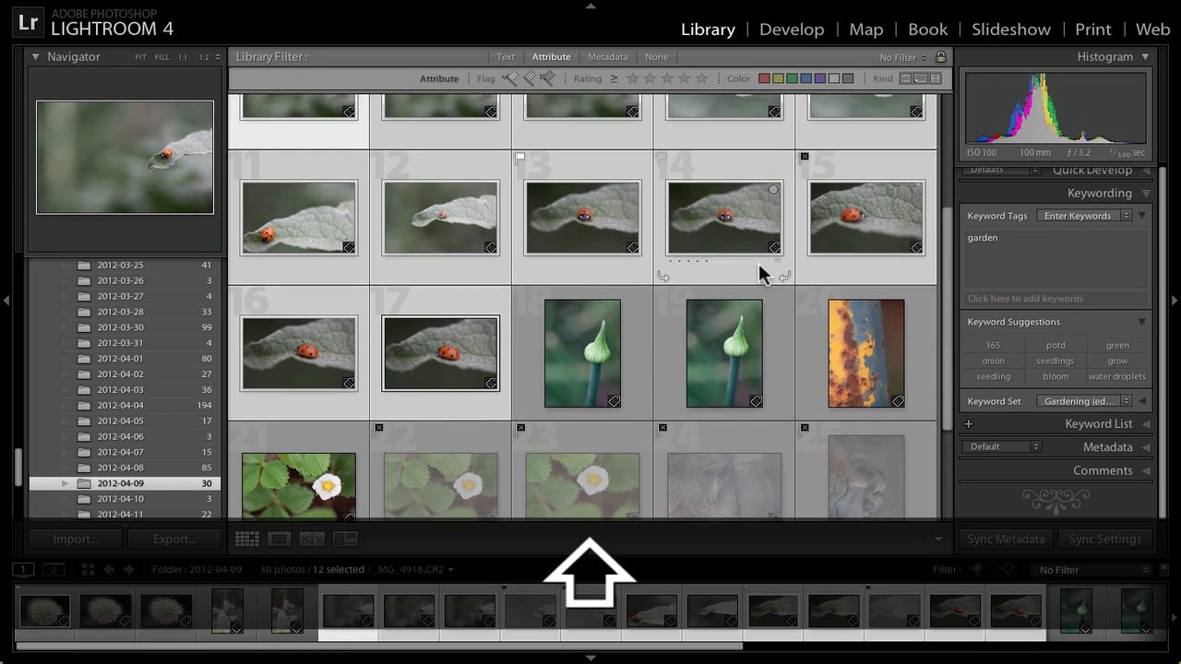
# - Tag the twelve ladybug photos with green, ladybug, red and leaf
pyautogui.click(1003, 239)
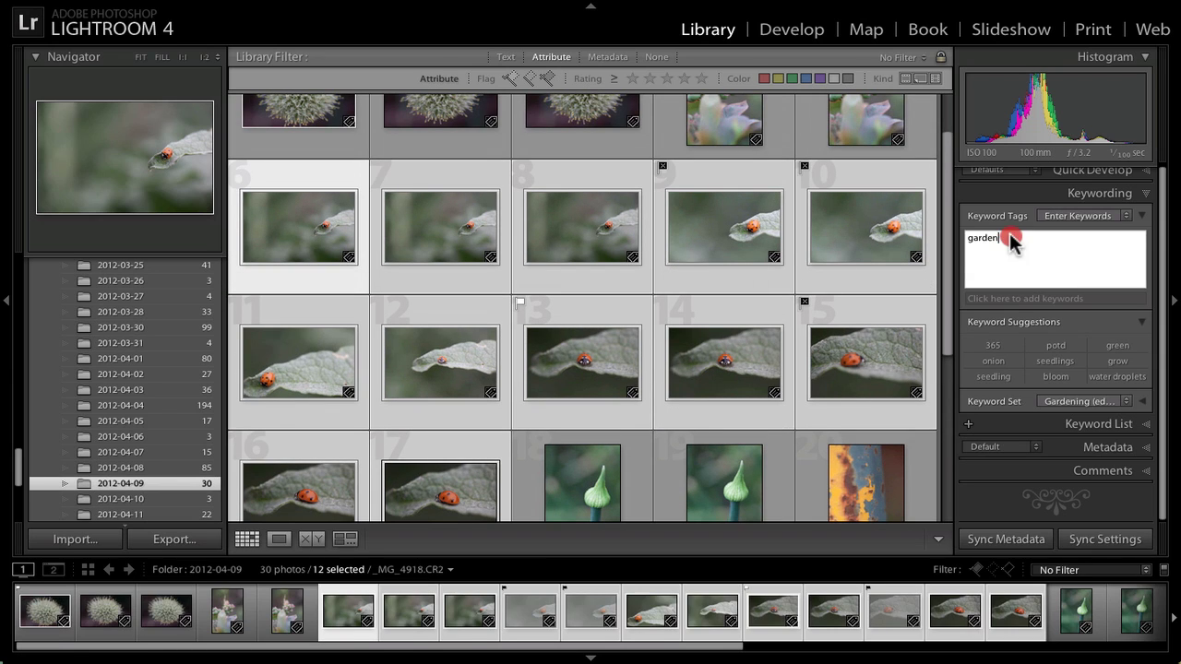
pyautogui.write(', green, ladybug')
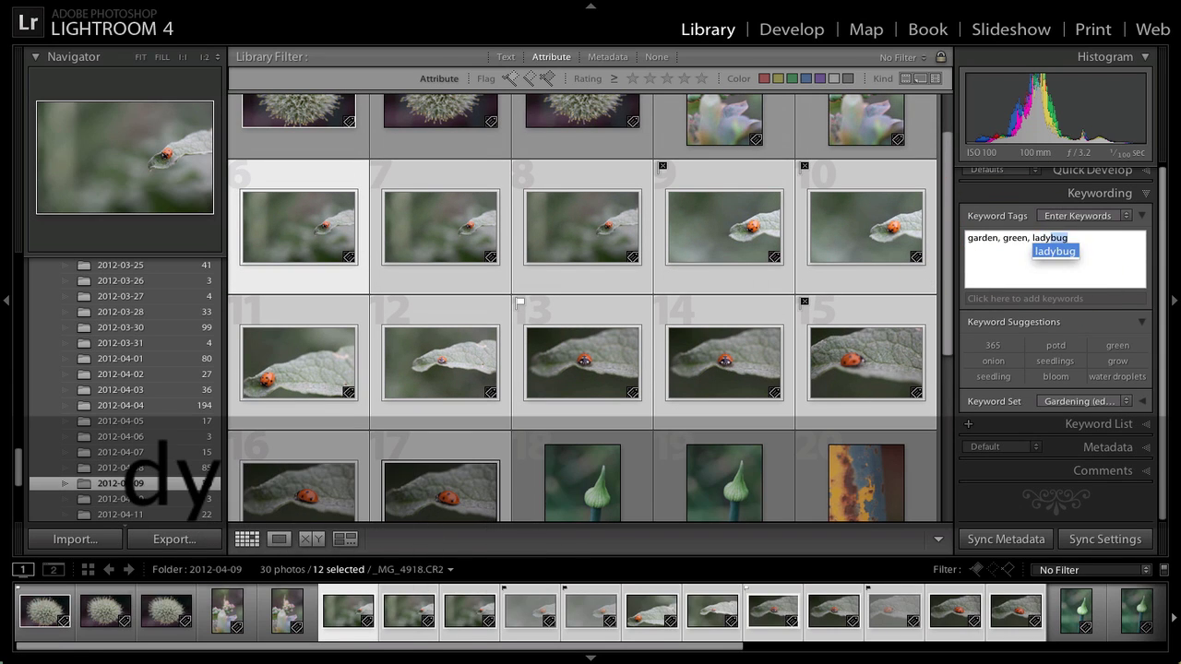
pyautogui.press('Return')
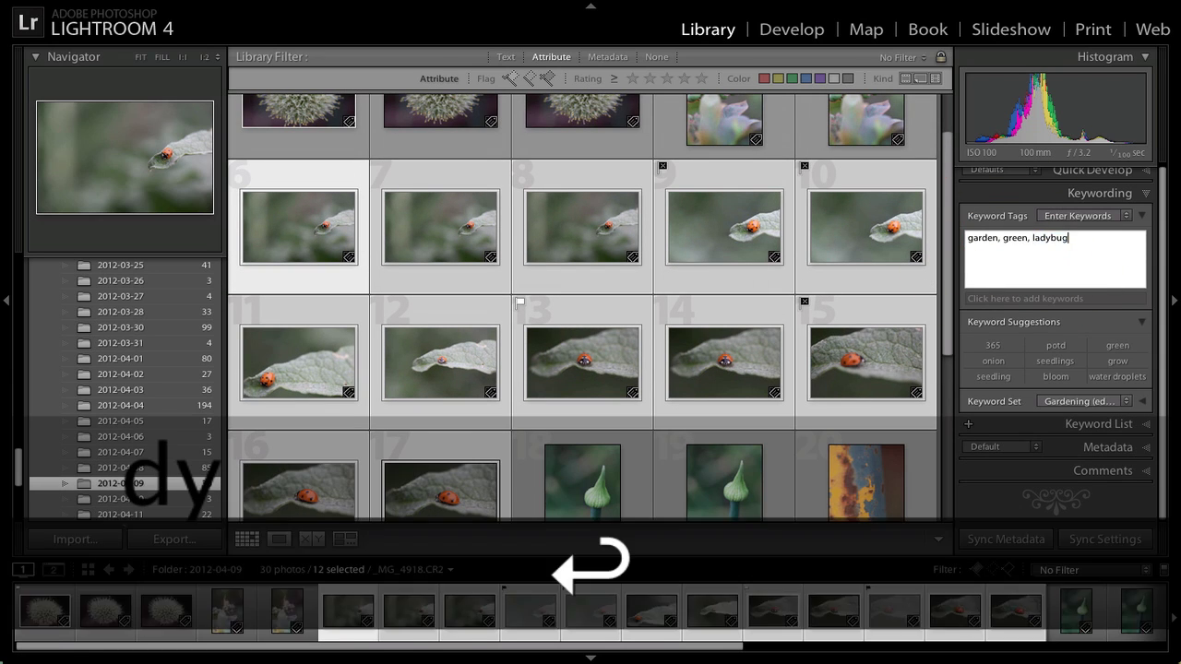
pyautogui.write(', red')
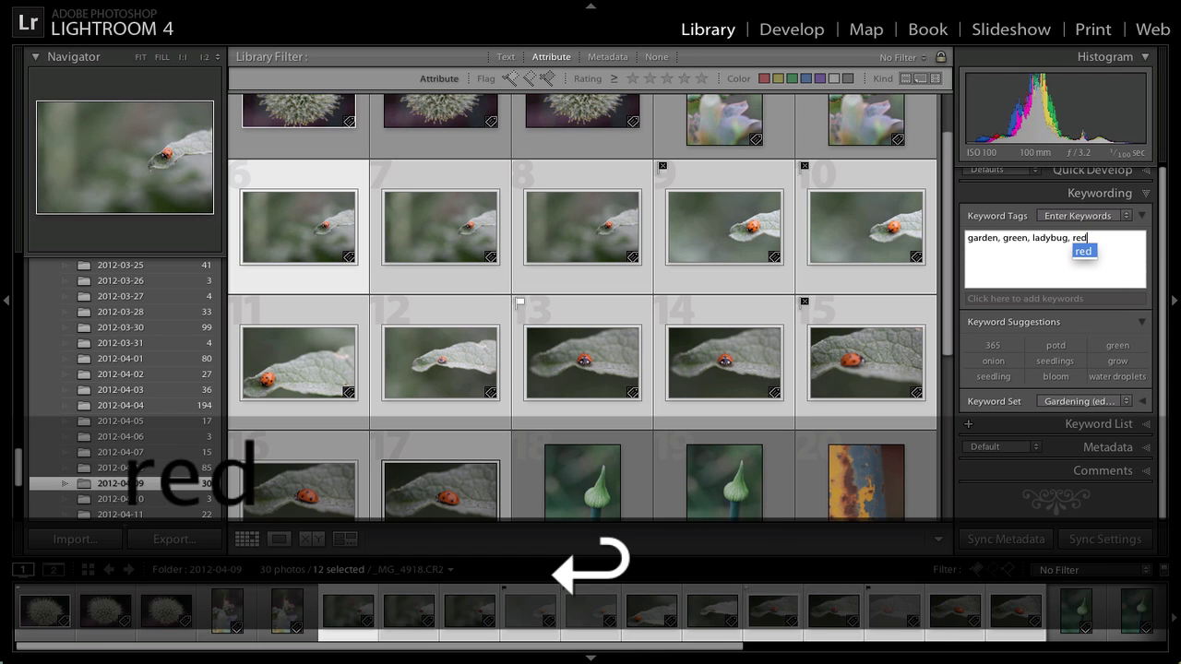
pyautogui.write(', leaf')
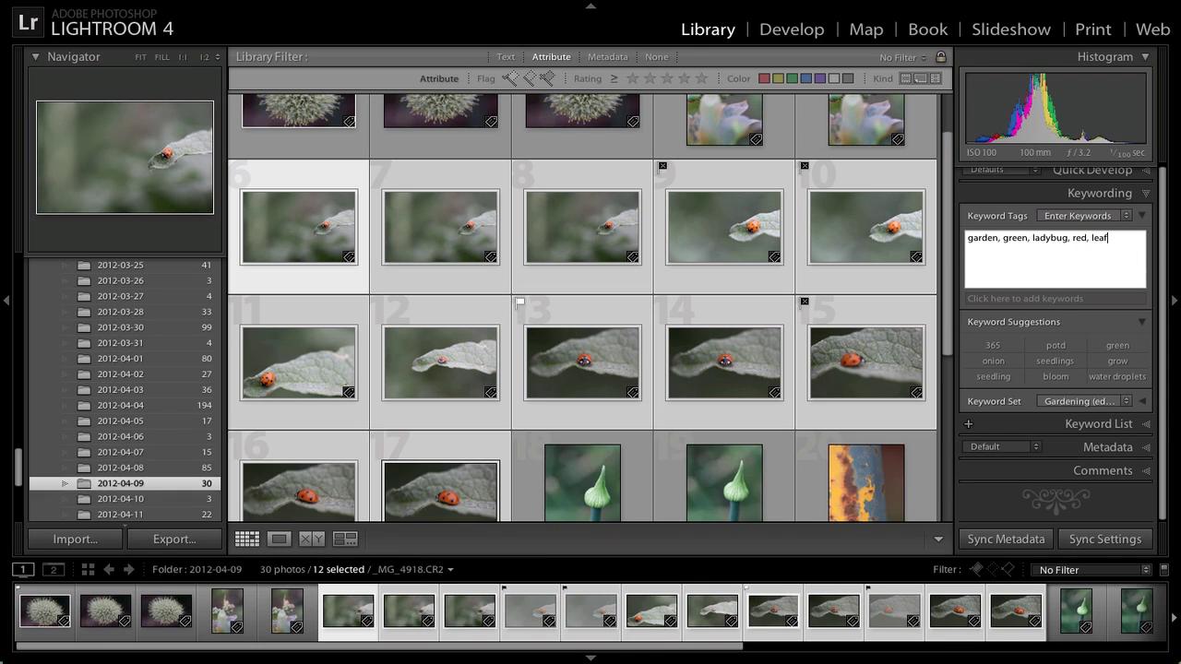
pyautogui.press('Return')
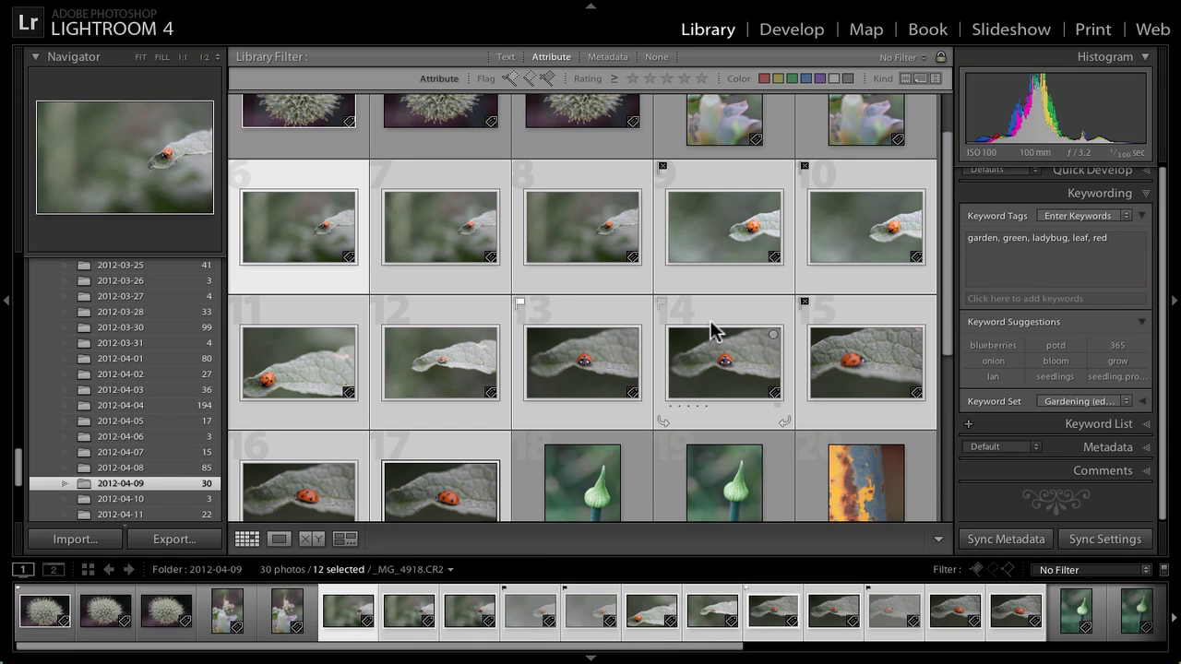
pyautogui.scroll(-2, 735, 350)
pyautogui.scroll(2, 735, 350)
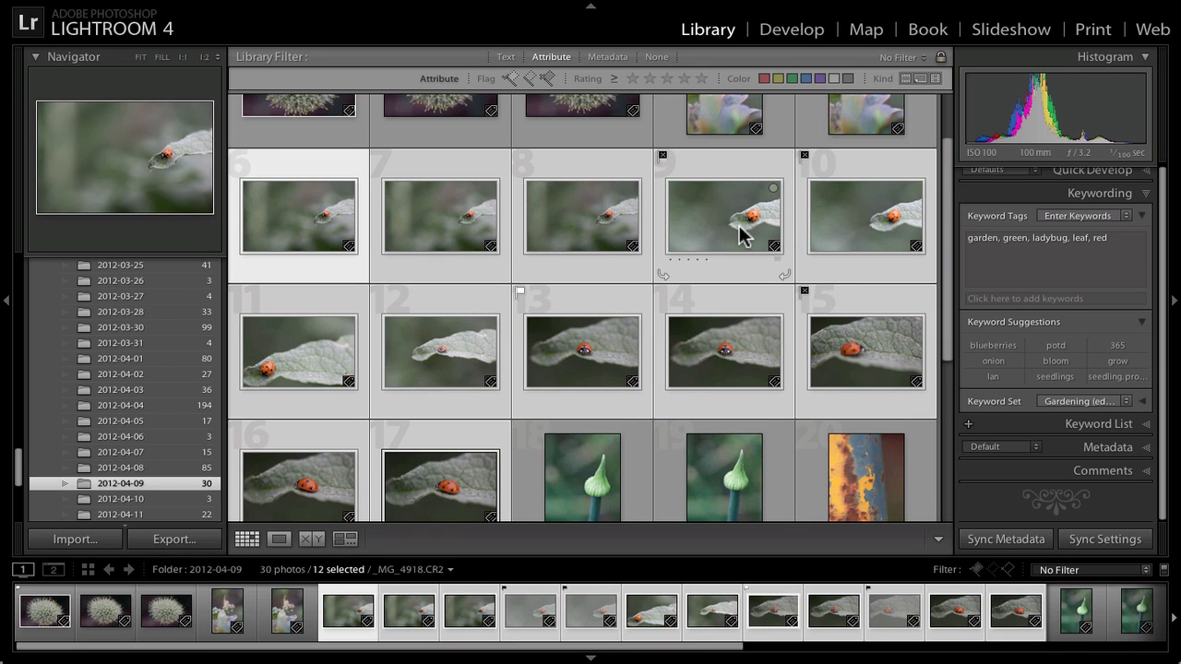
# - Open photo 8 large, add the keyword prompt, and return to Grid view
pyautogui.doubleClick(585, 224)
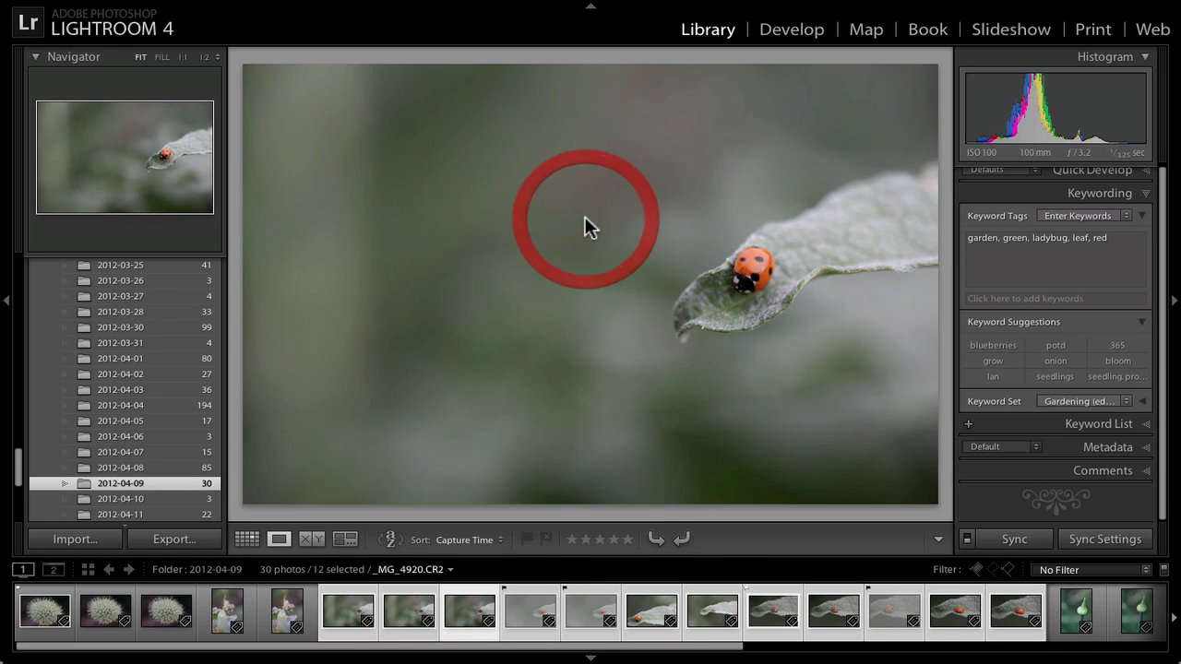
pyautogui.click(1113, 236)
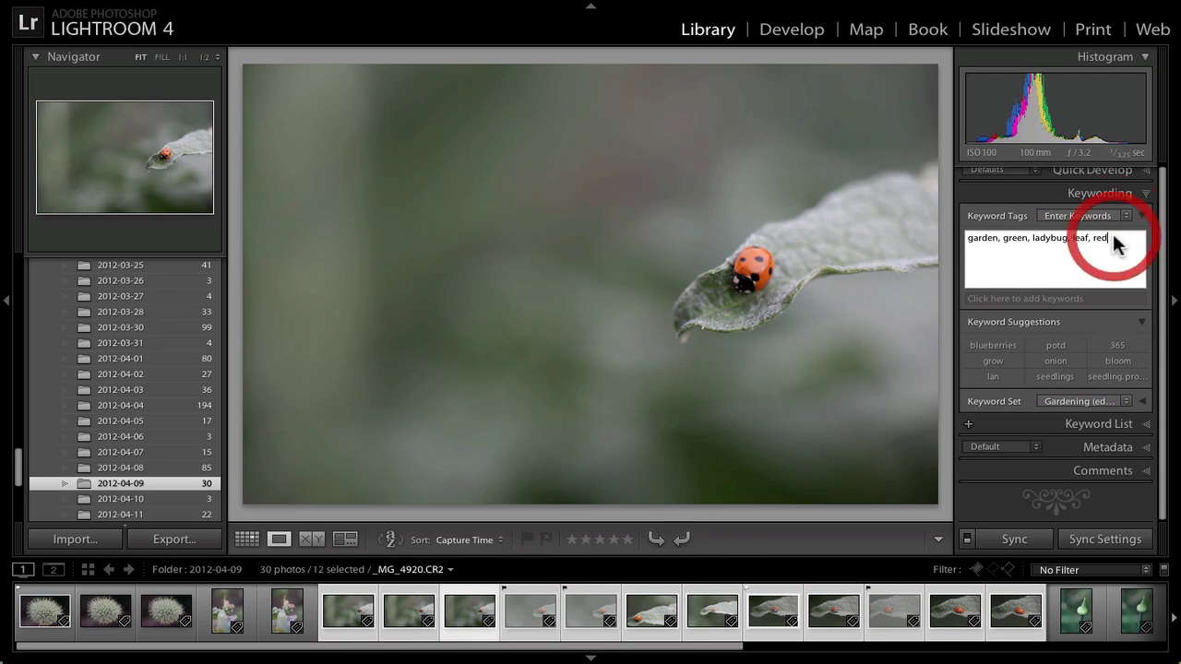
pyautogui.write('prompt')
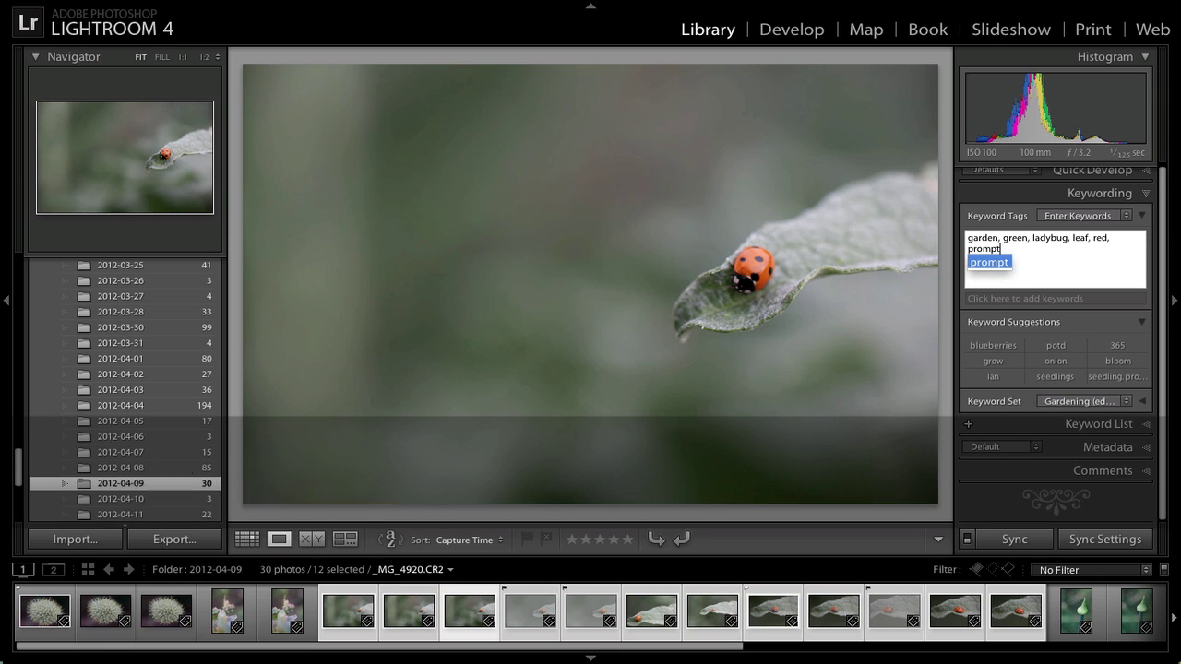
pyautogui.press('Return')
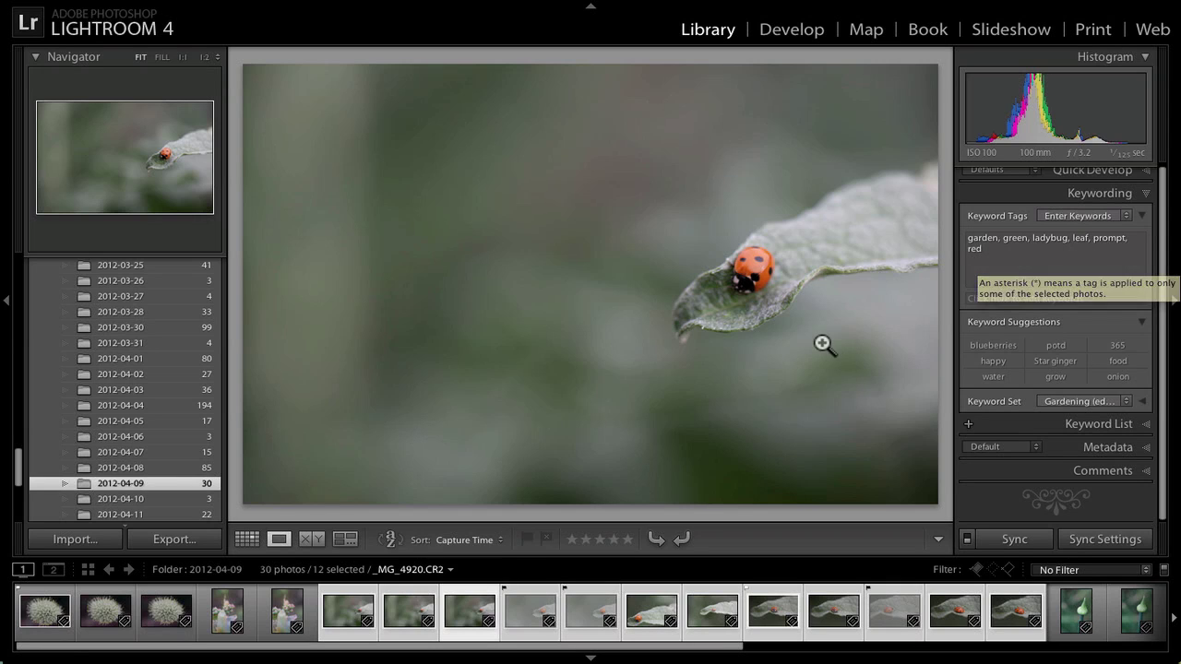
pyautogui.press('g')
pyautogui.scroll(-3, 660, 361)
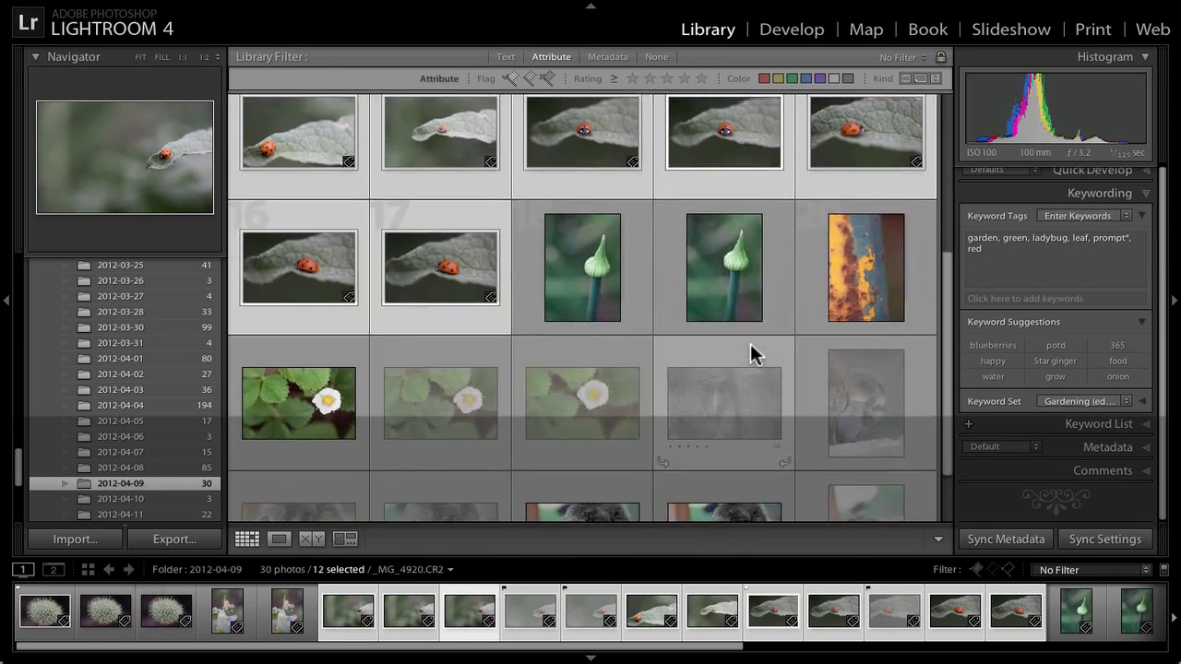
pyautogui.scroll(-2, 752, 355)
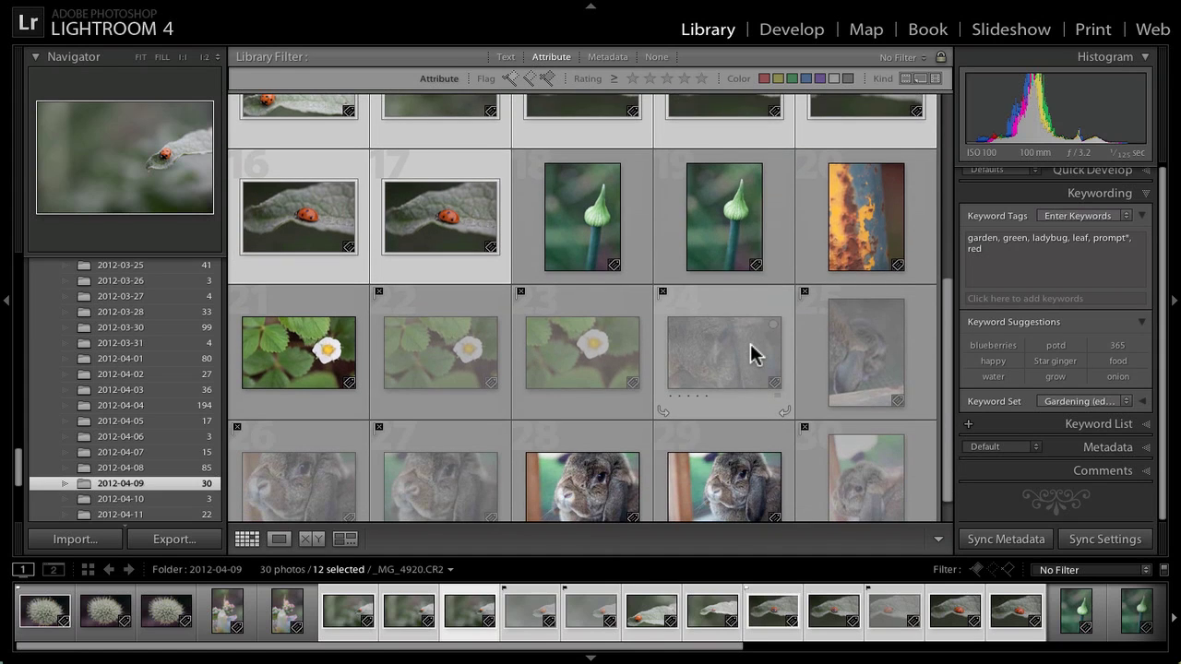
pyautogui.scroll(-1, 752, 356)
pyautogui.scroll(2, 750, 349)
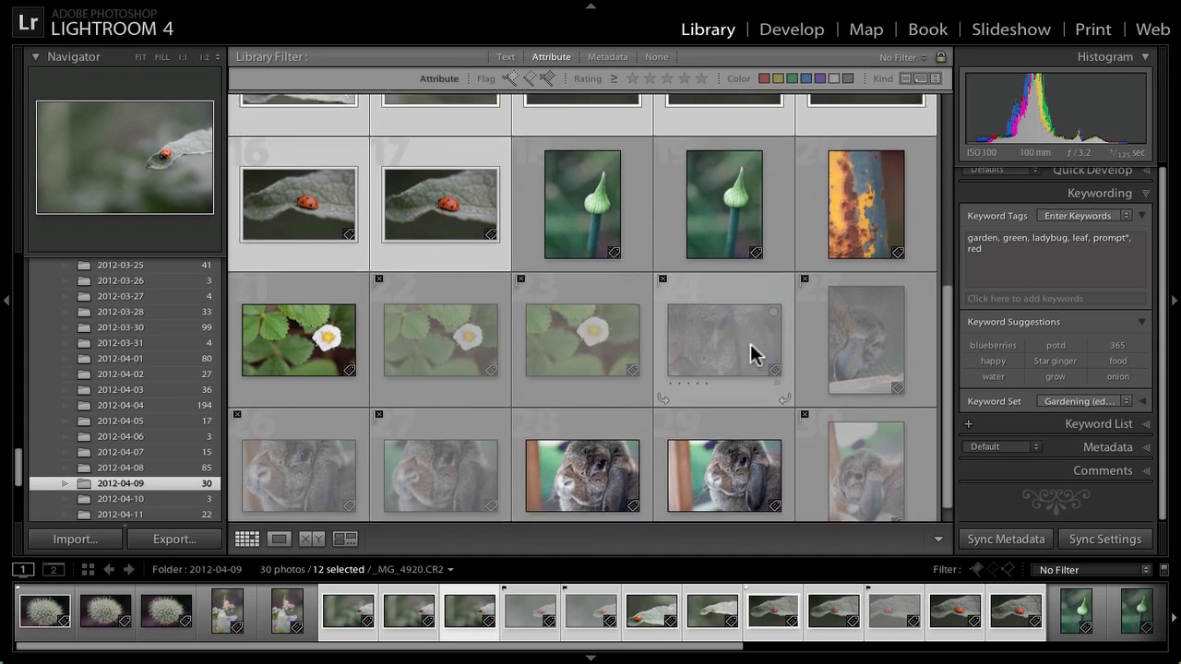
pyautogui.scroll(4, 750, 350)
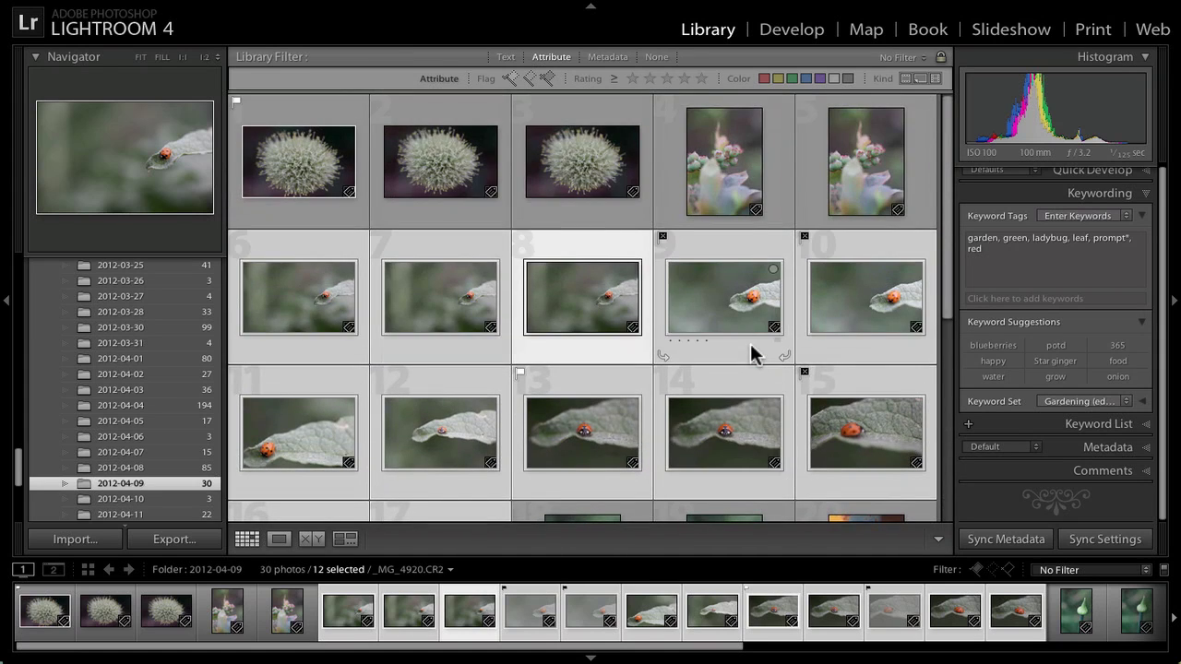
pyautogui.scroll(-3, 750, 350)
pyautogui.scroll(3, 748, 351)
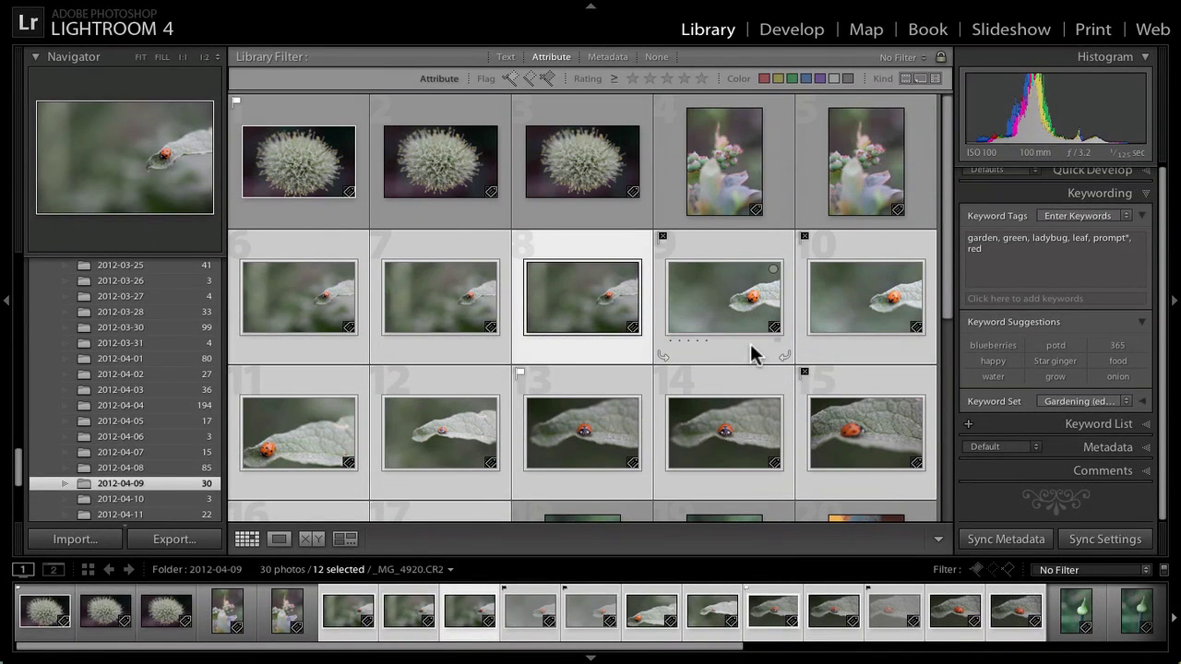